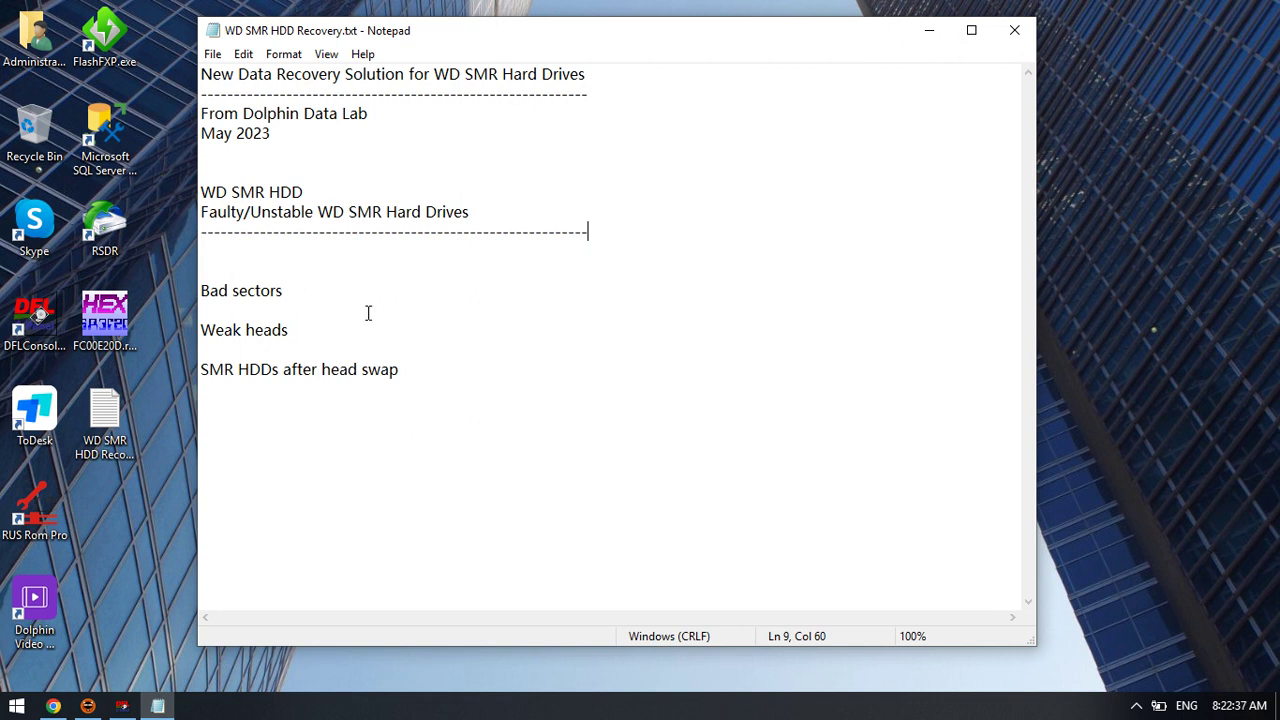
Switch to DFL cPanel and launch the DDP module for the SATA 0 port
left_click(122, 706)
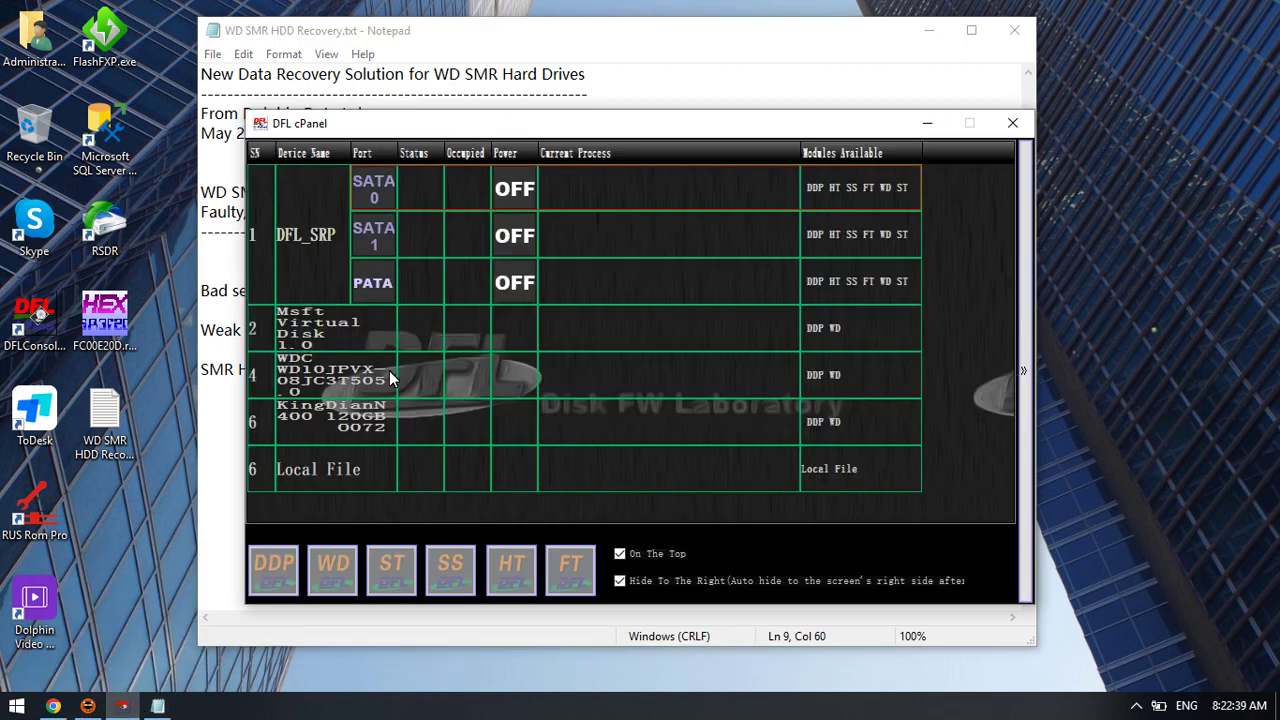
left_click(415, 194)
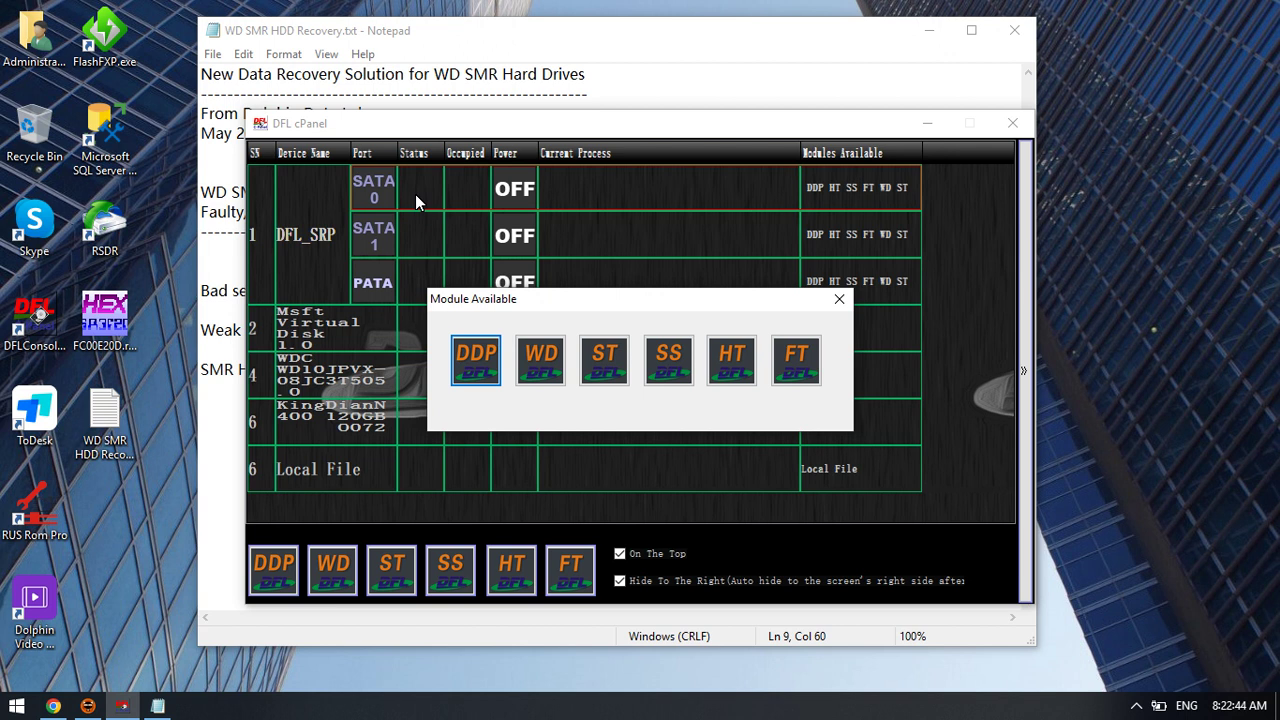
left_click(476, 370)
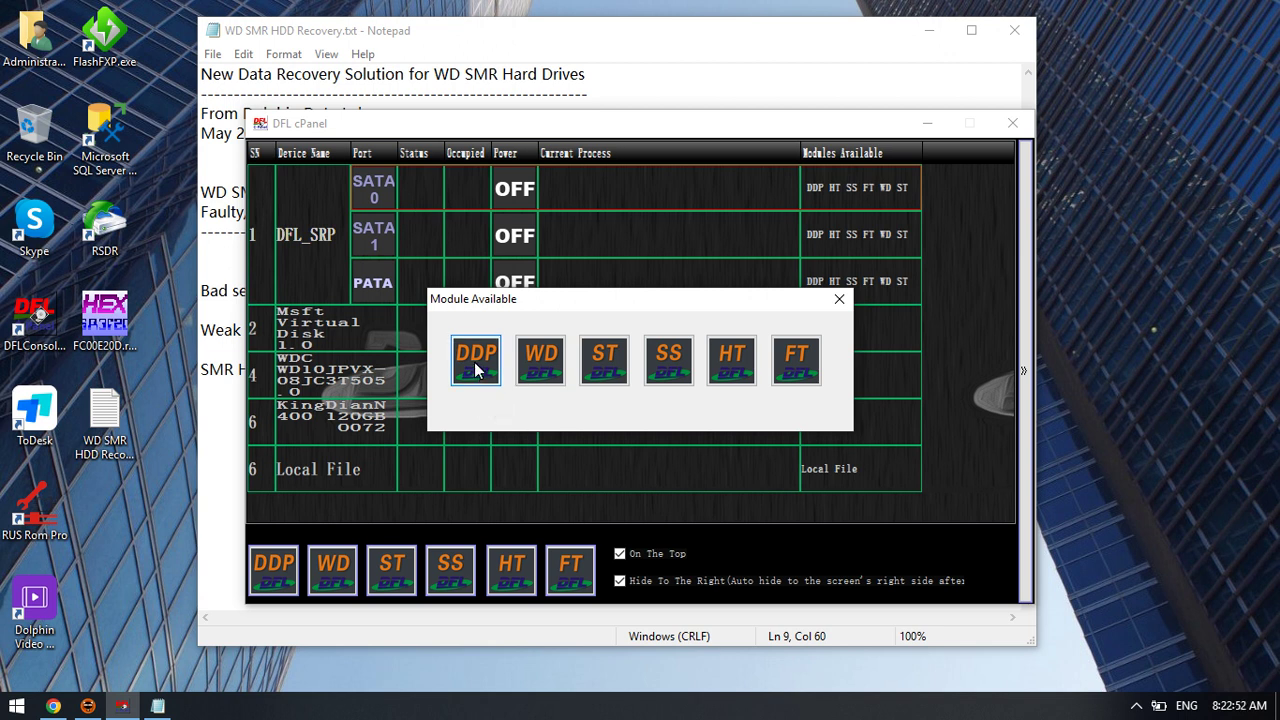
left_click(476, 368)
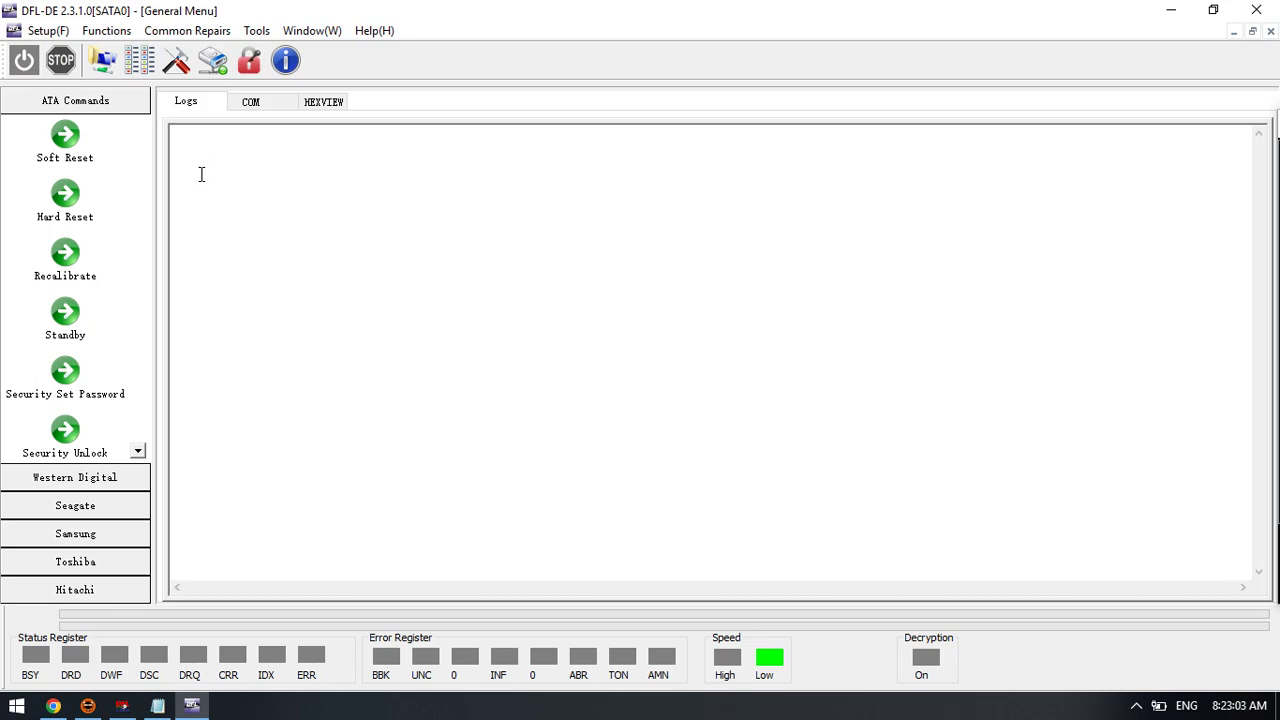
Power on the source drive on SATA 0 and check its COM and log output
left_click(242, 104)
left_click(200, 104)
left_click(25, 62)
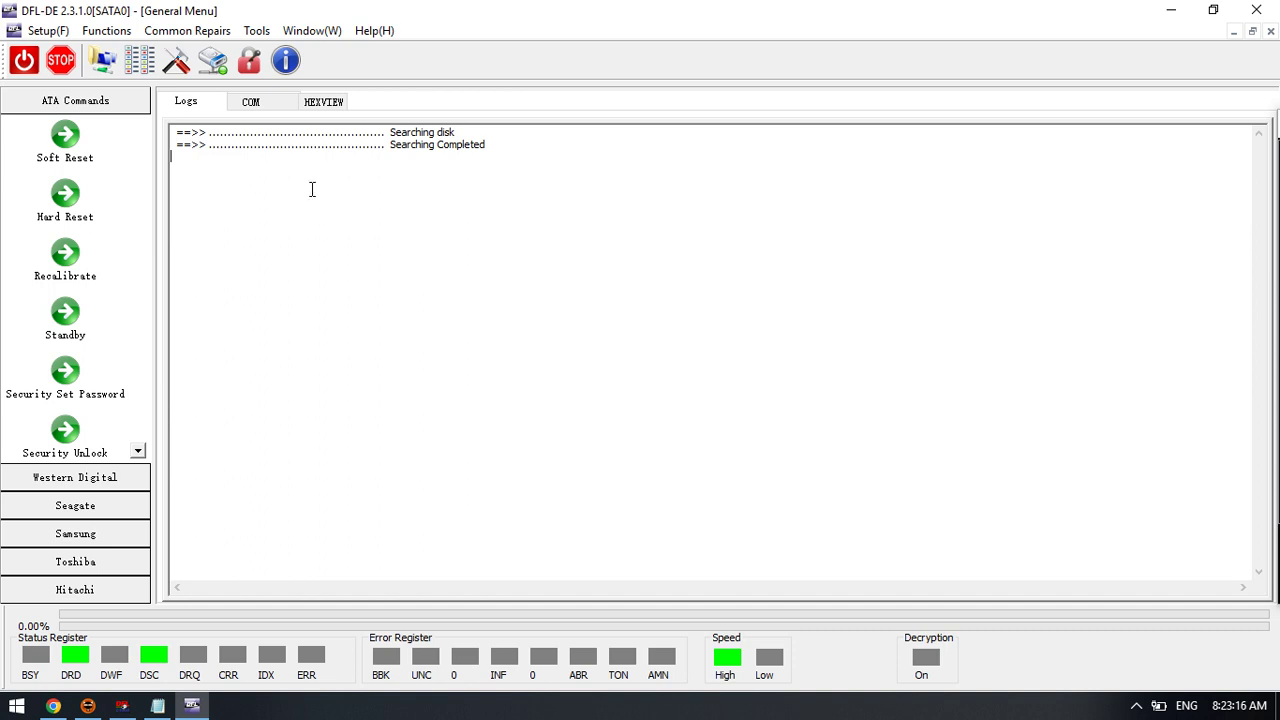
left_click(250, 102)
left_click(190, 106)
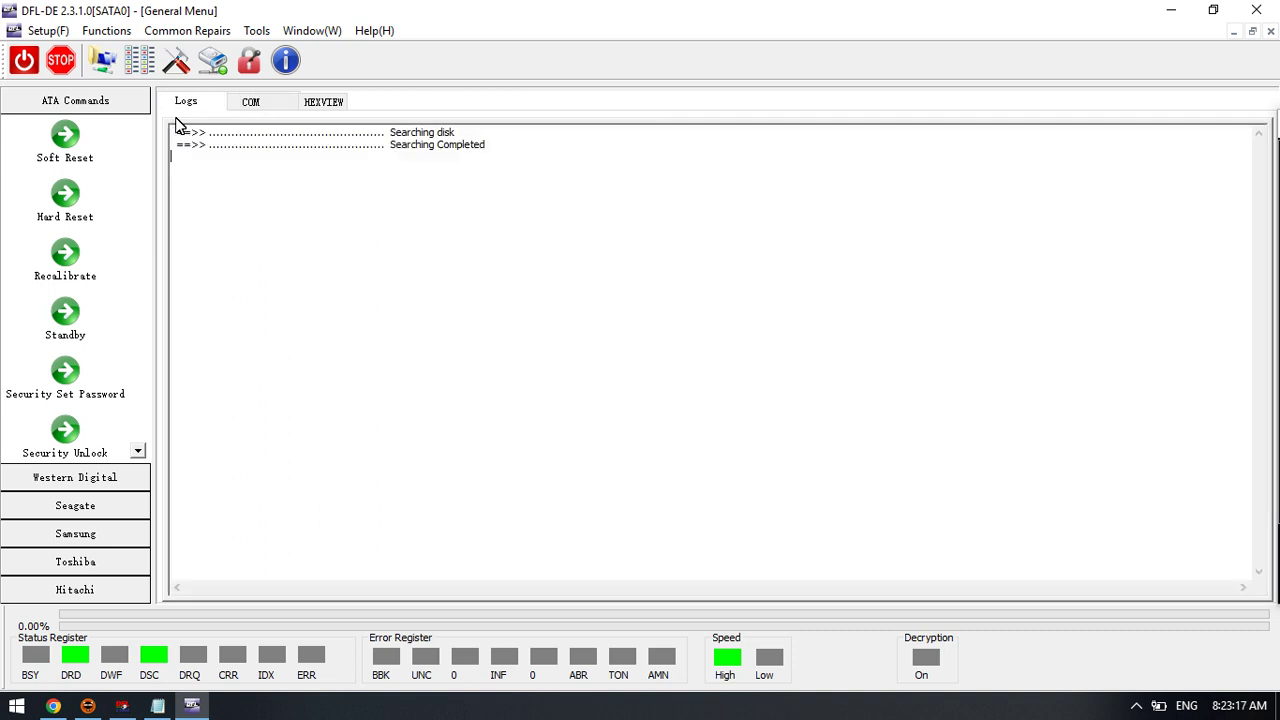
Review the available Western Digital repair functions from NHPA to Change disk configuration
left_click(118, 482)
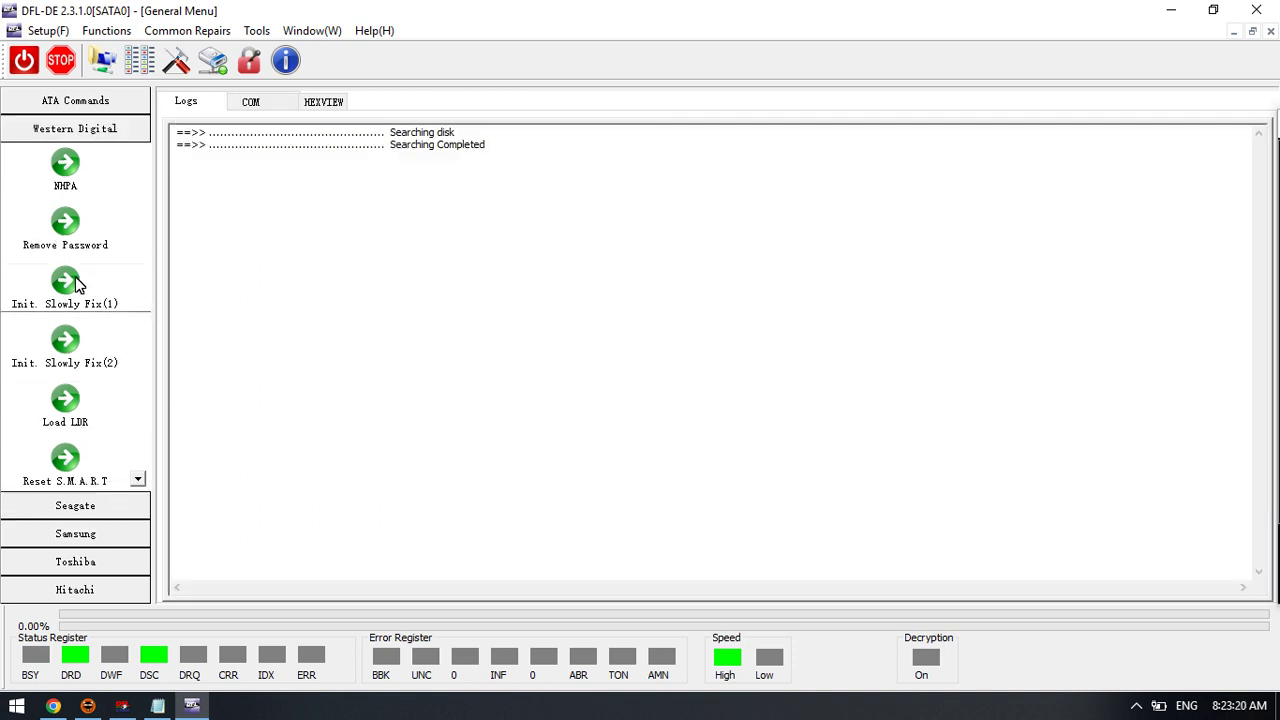
left_click(136, 480)
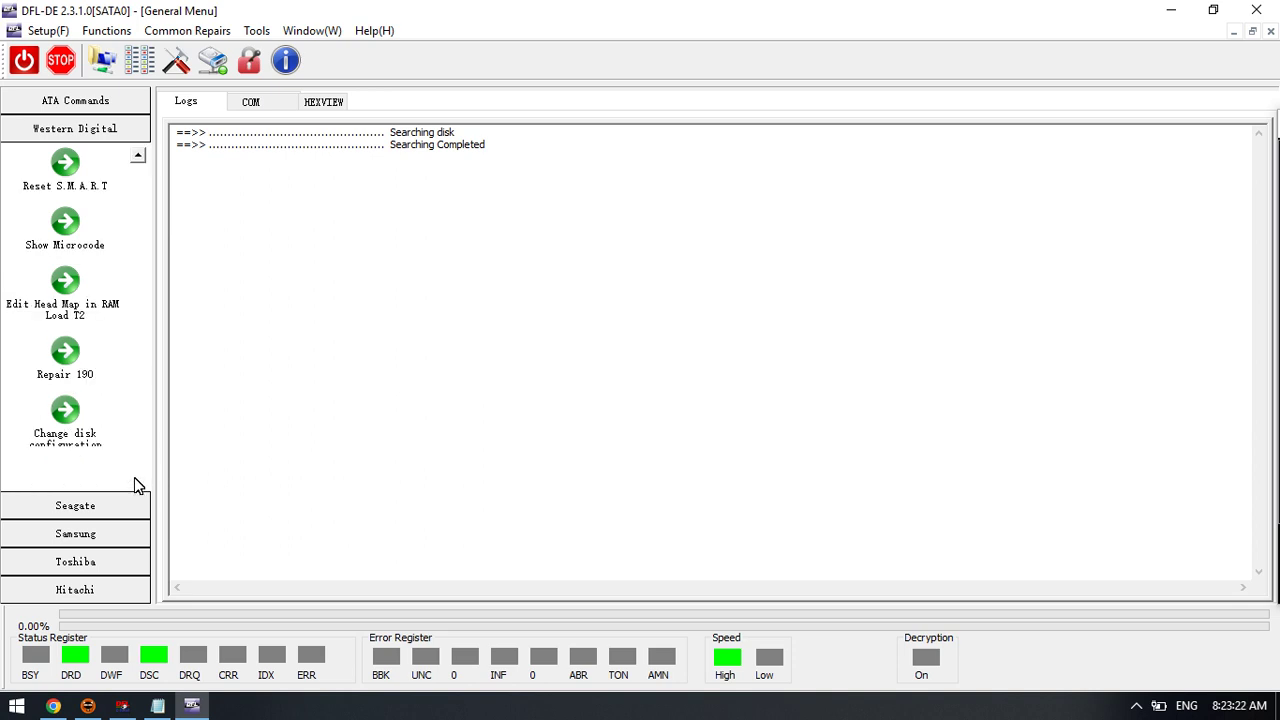
left_click(137, 157)
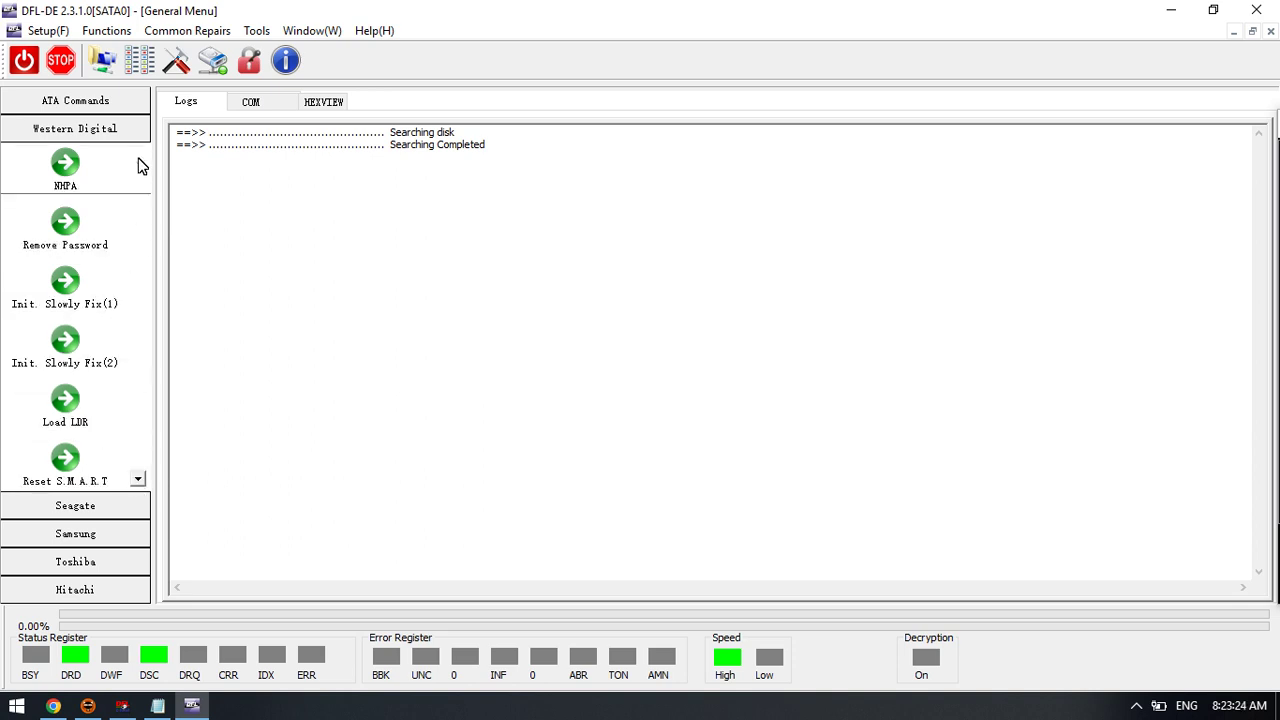
Review the WD SMR HDD Recovery.txt notes on faulty SMR drives in Notepad, and return to DFL-DE
left_click(157, 705)
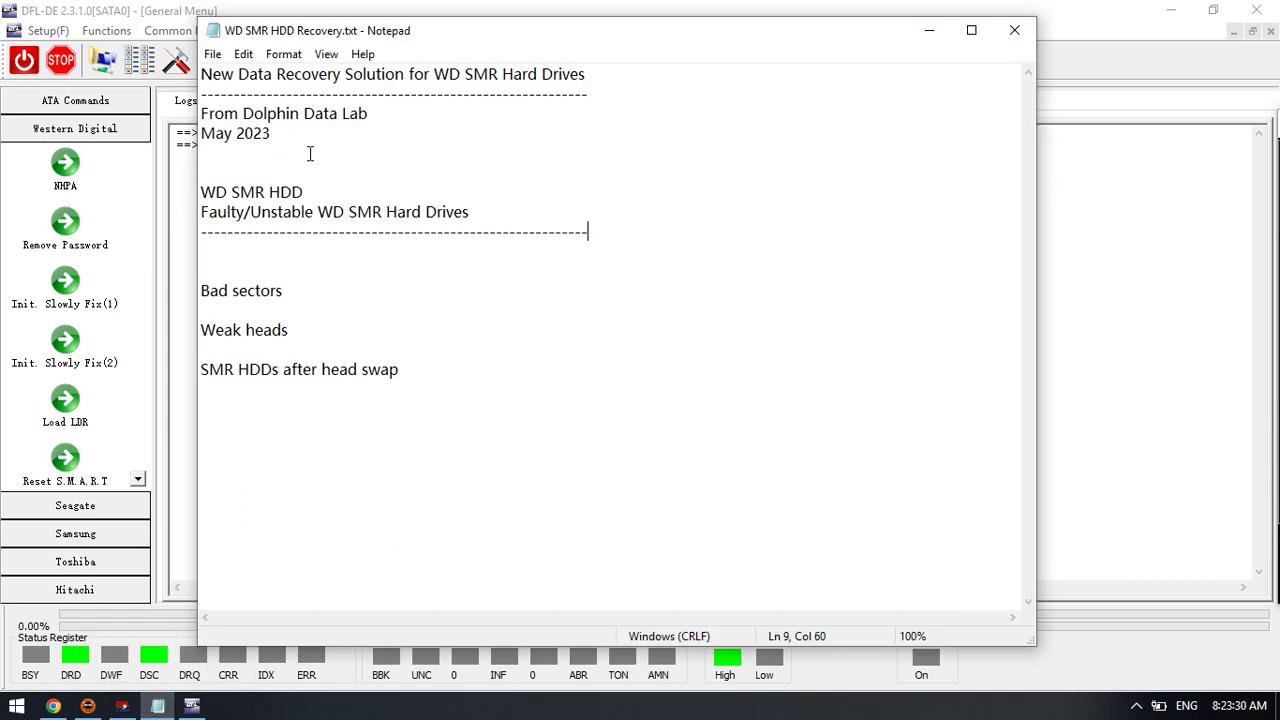
left_click_drag(420, 28, 632, 28)
left_click_drag(757, 38, 678, 45)
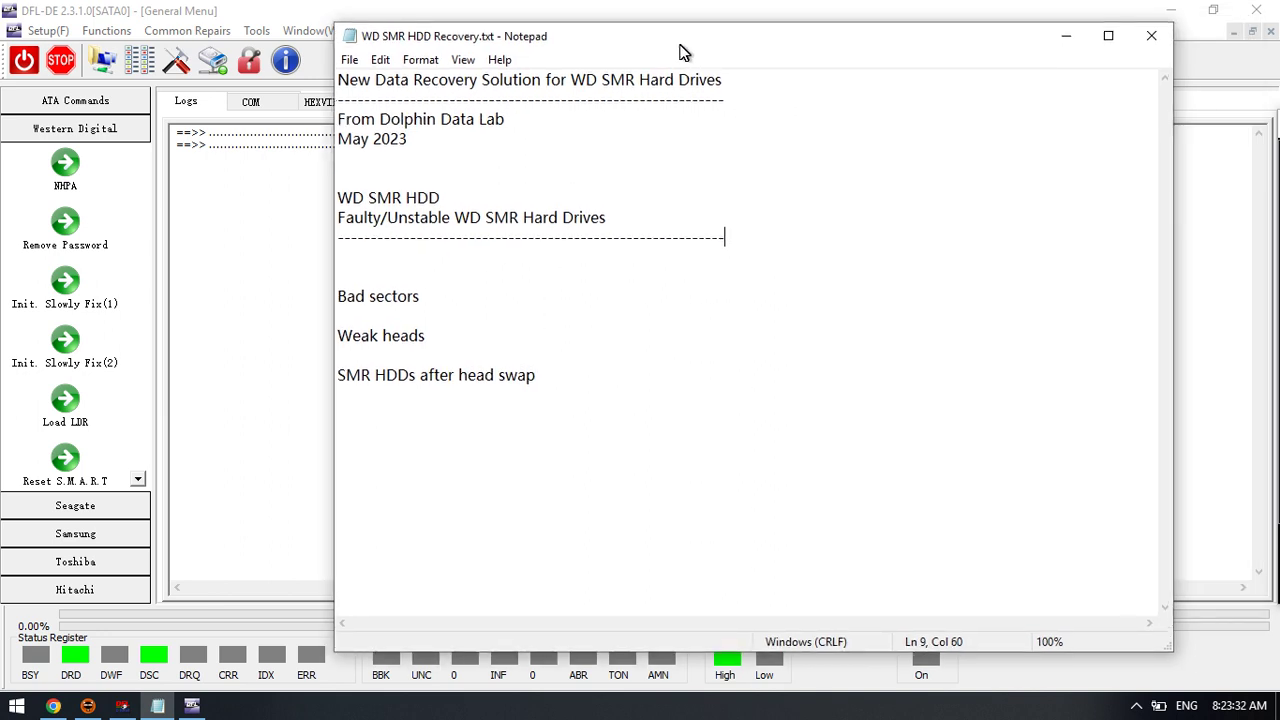
left_click(541, 83)
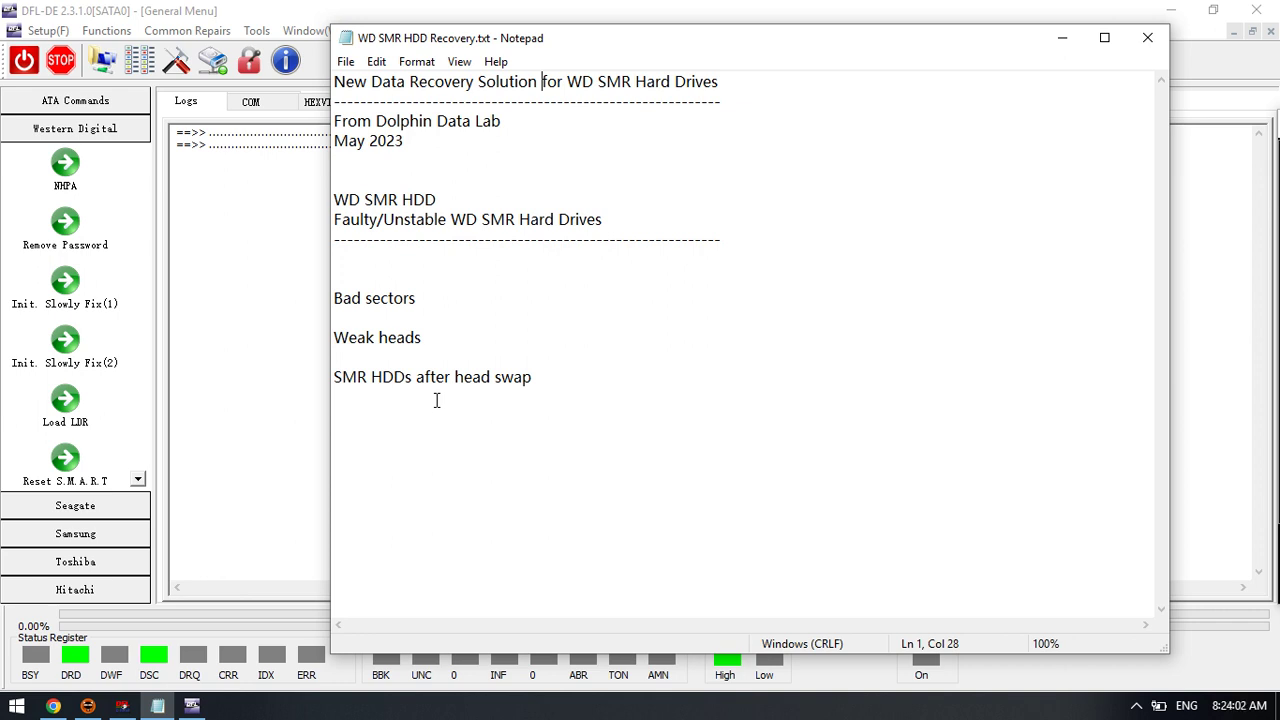
key("alt+Tab")
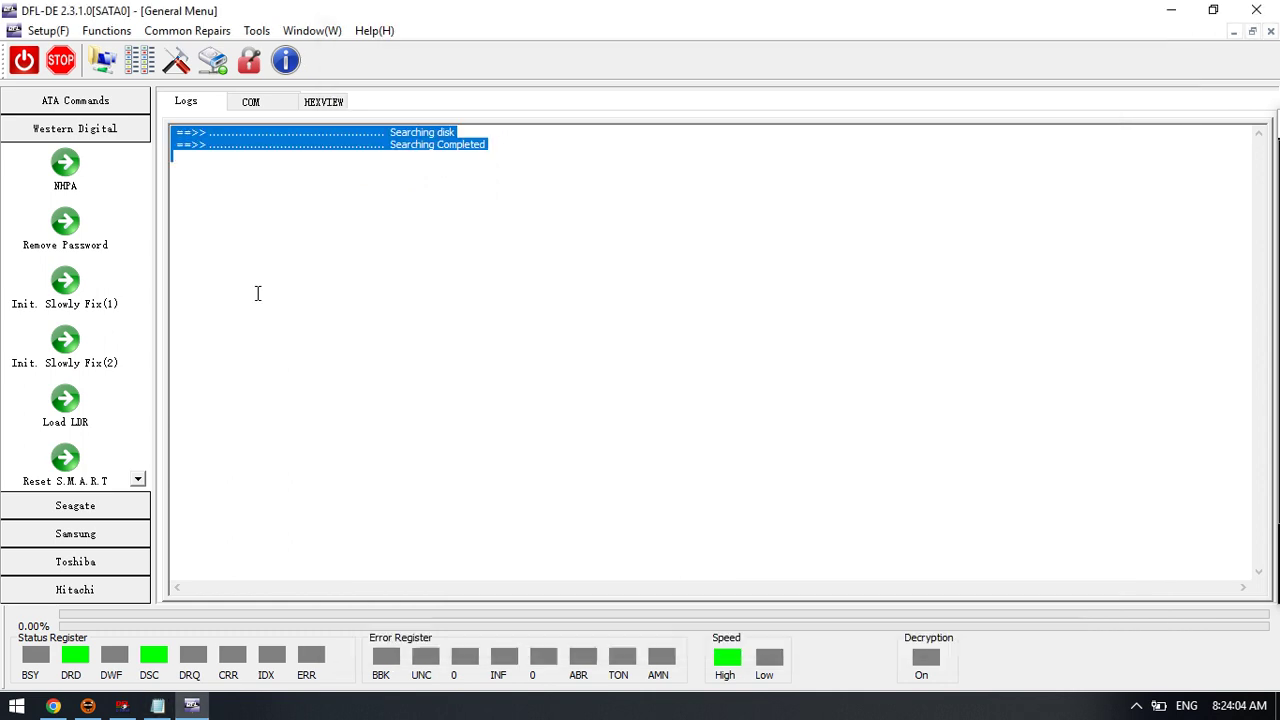
left_click(235, 260)
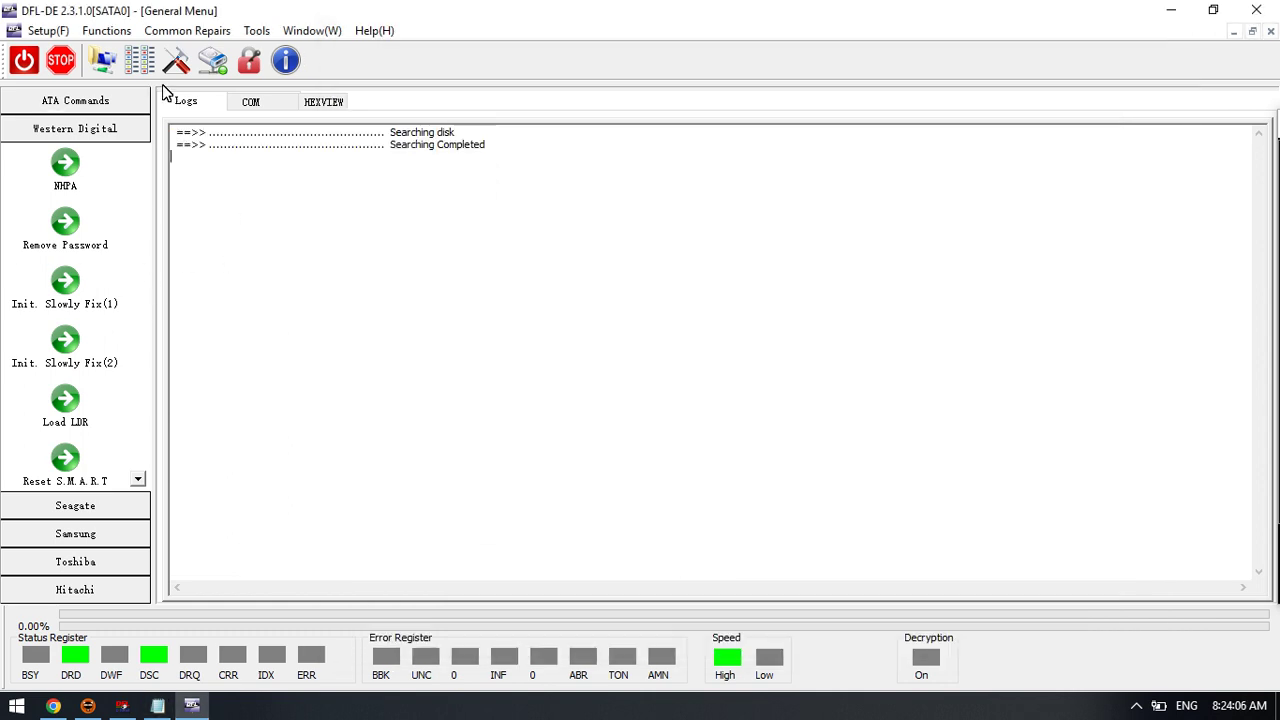
Create a Disk Image project from the SATA 0 source disk to the Msft Virtual Disk and enlarge the hex view and speed area
left_click(108, 60)
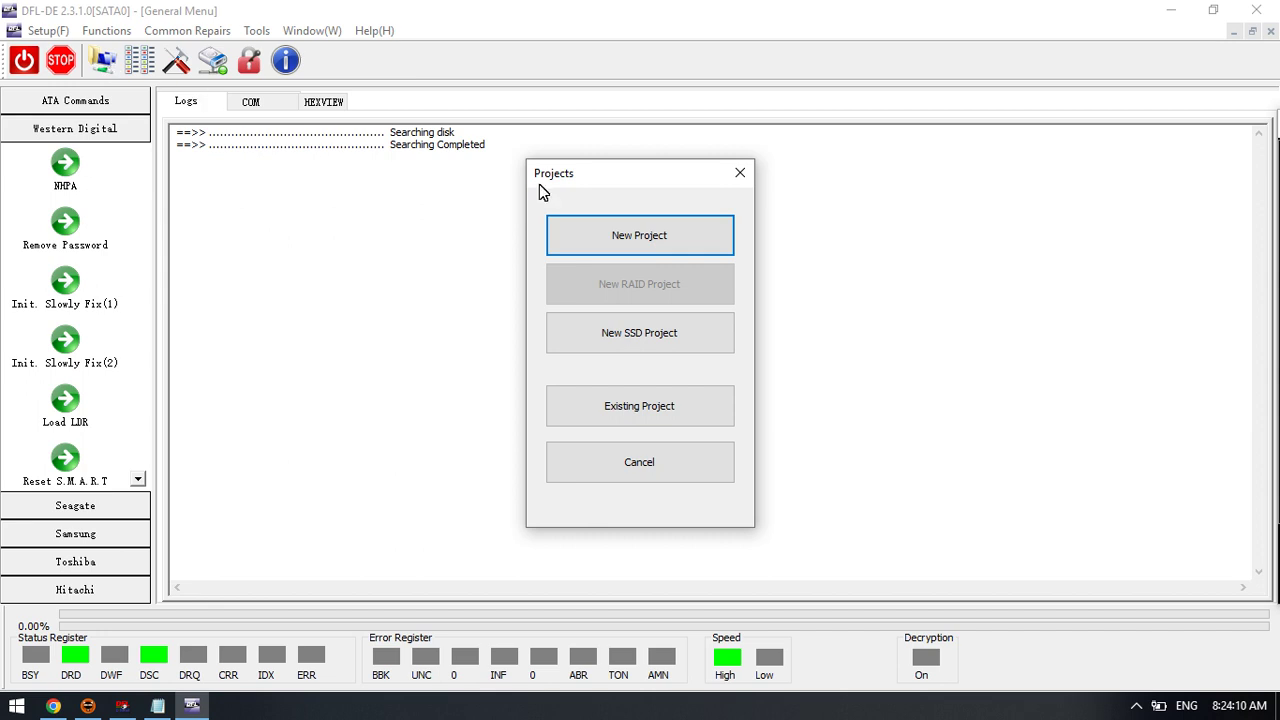
left_click(667, 247)
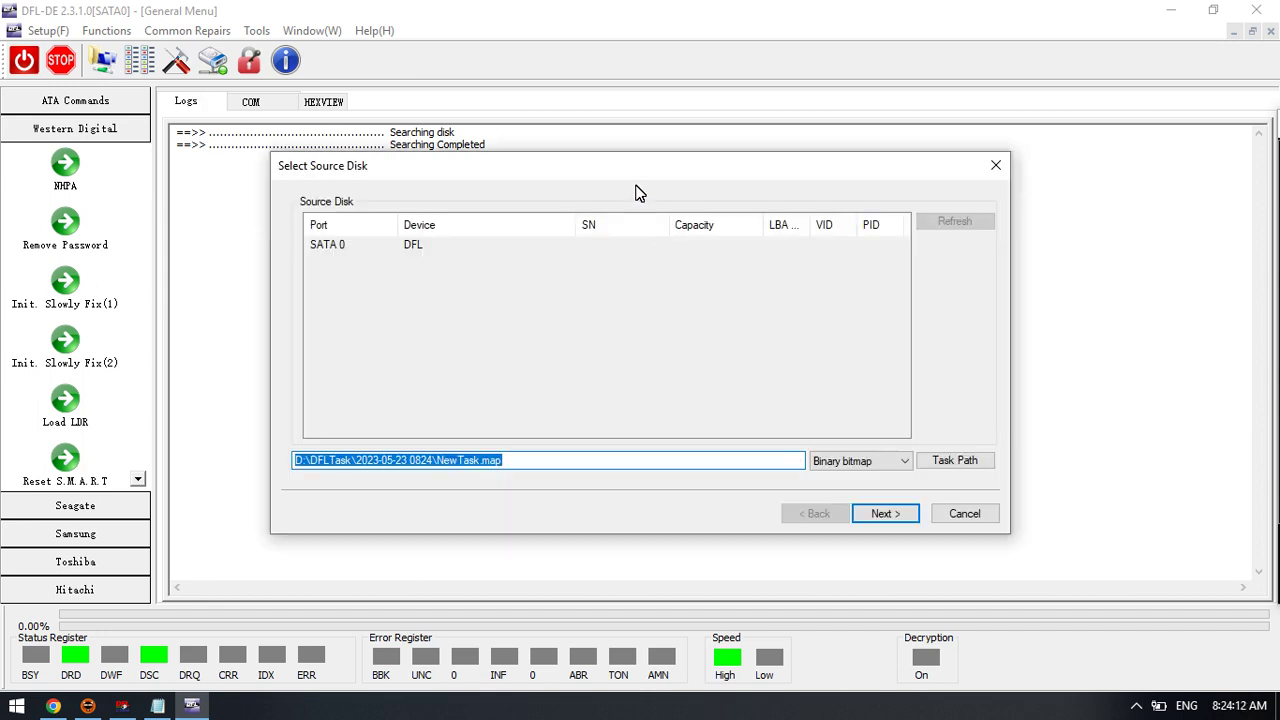
left_click(889, 515)
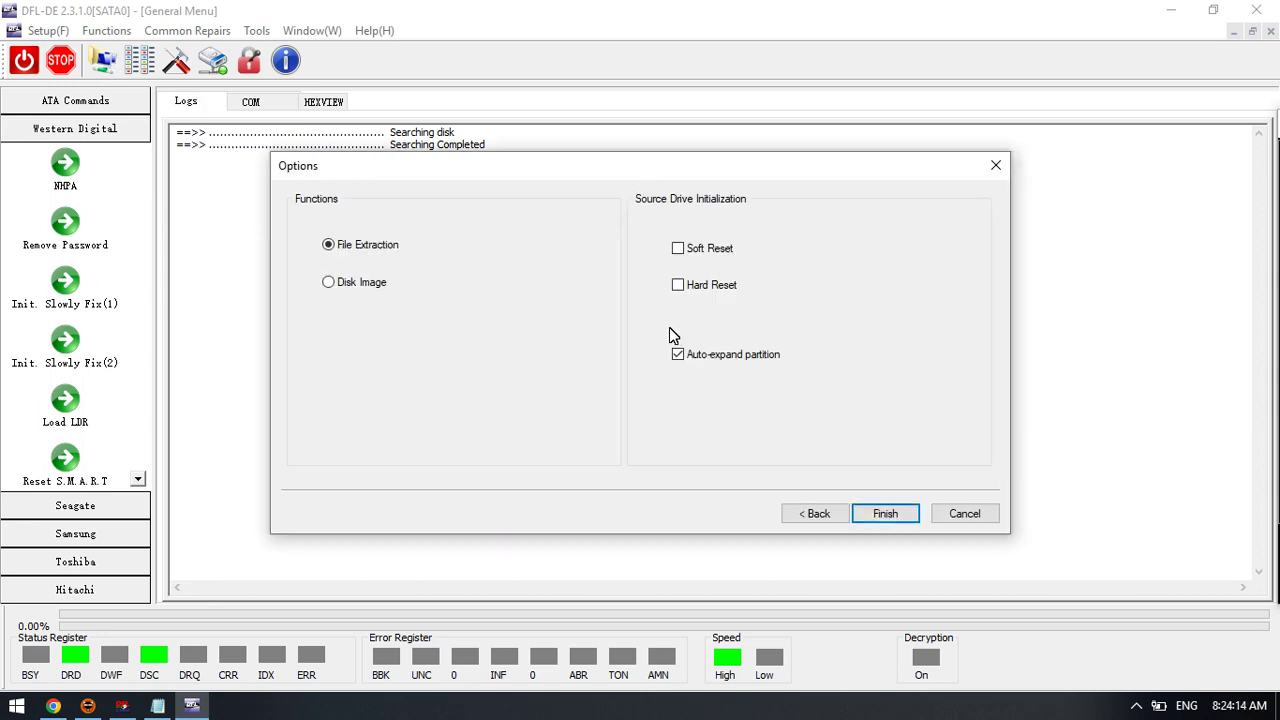
left_click(364, 285)
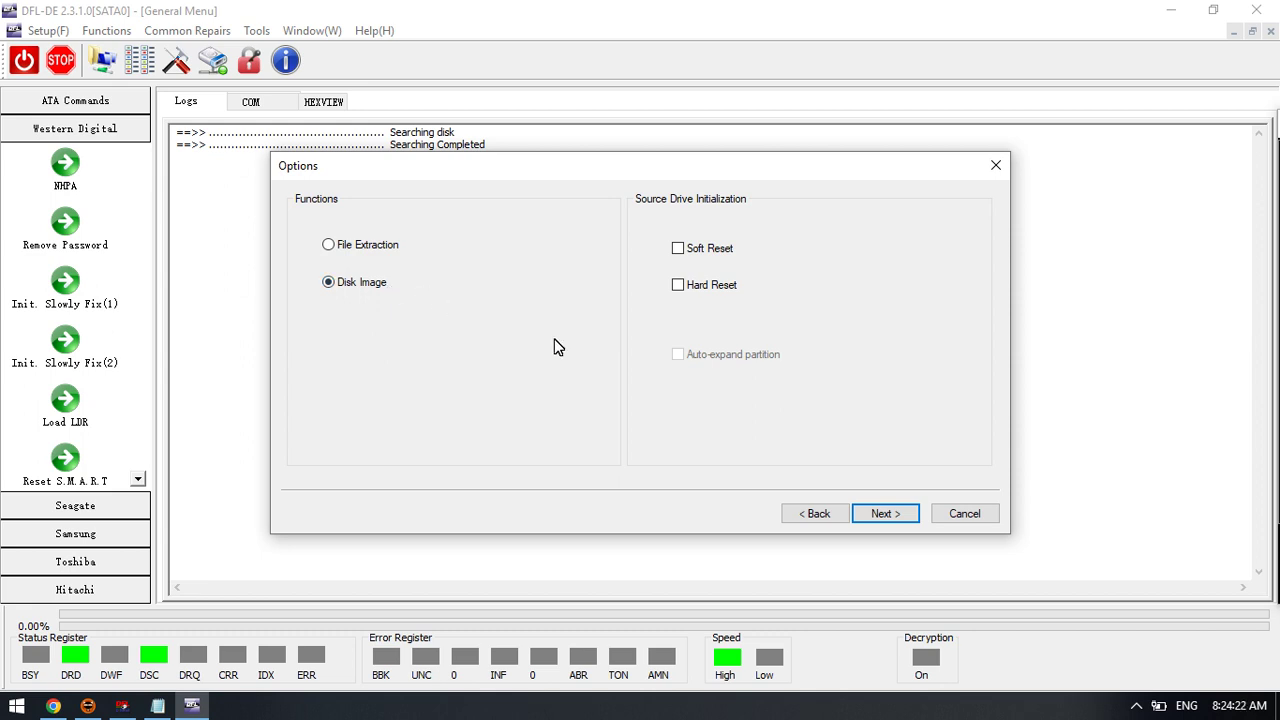
left_click(885, 513)
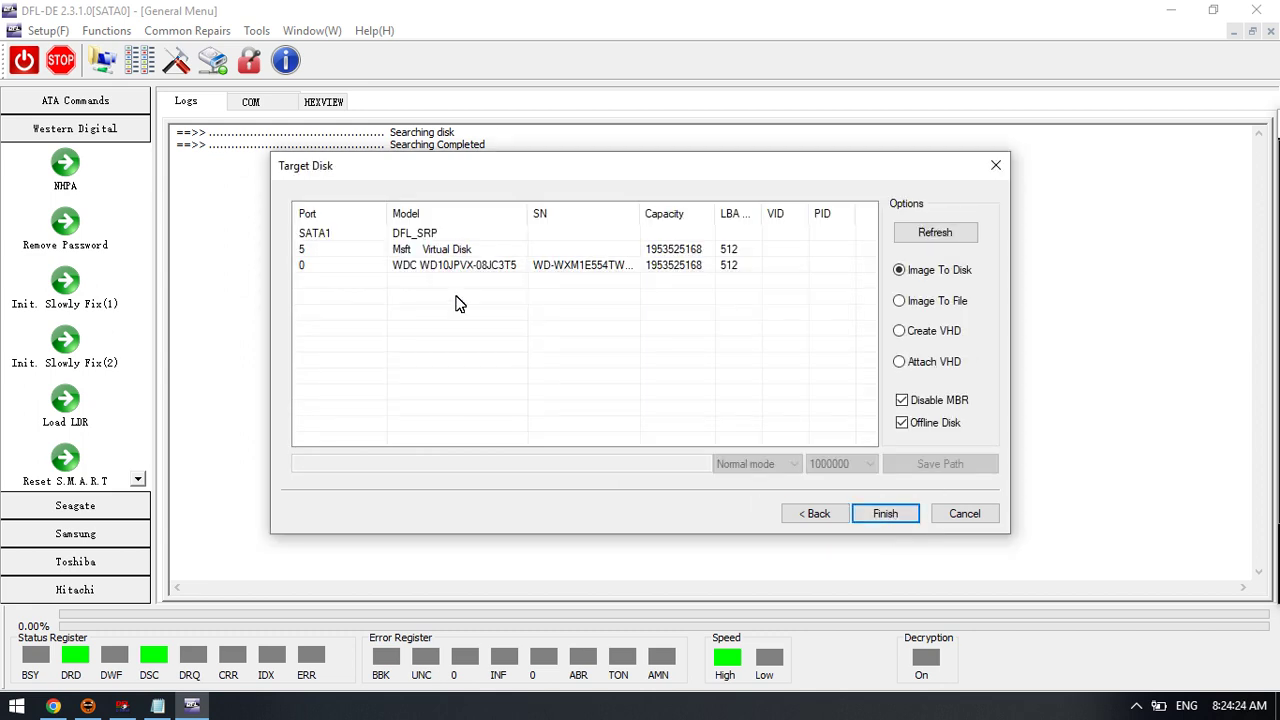
left_click(484, 240)
left_click(476, 252)
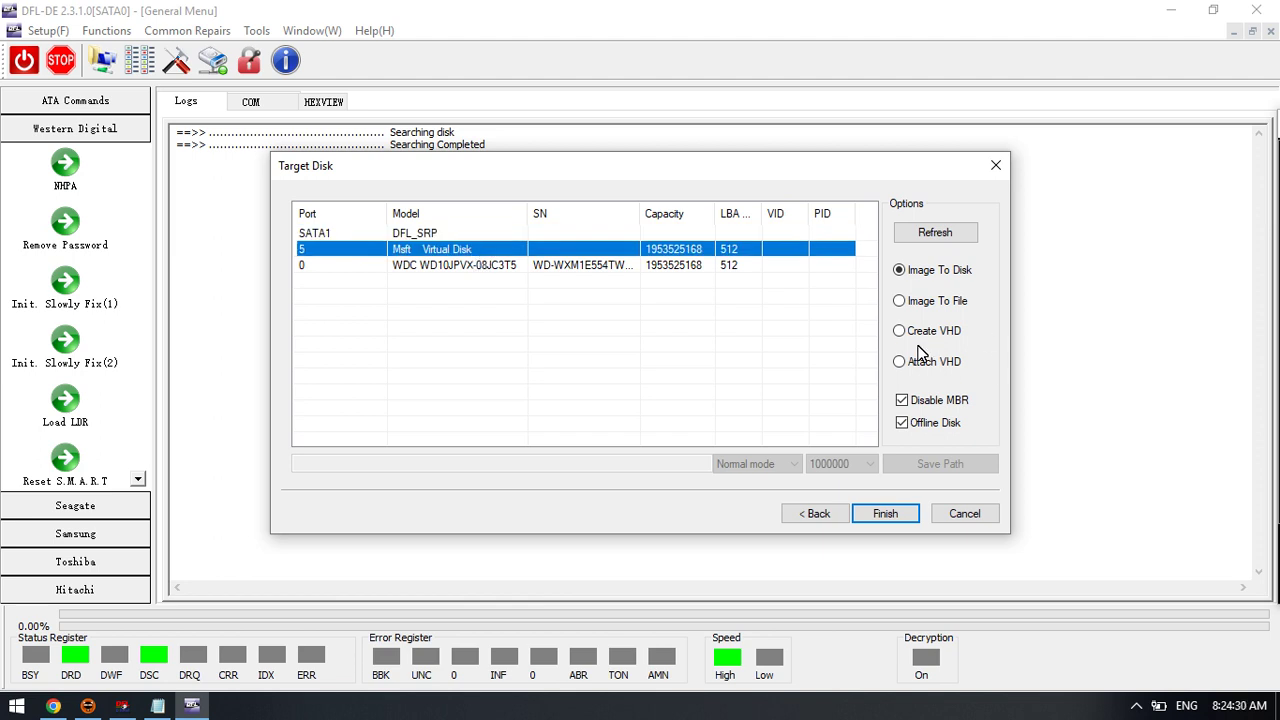
left_click(898, 515)
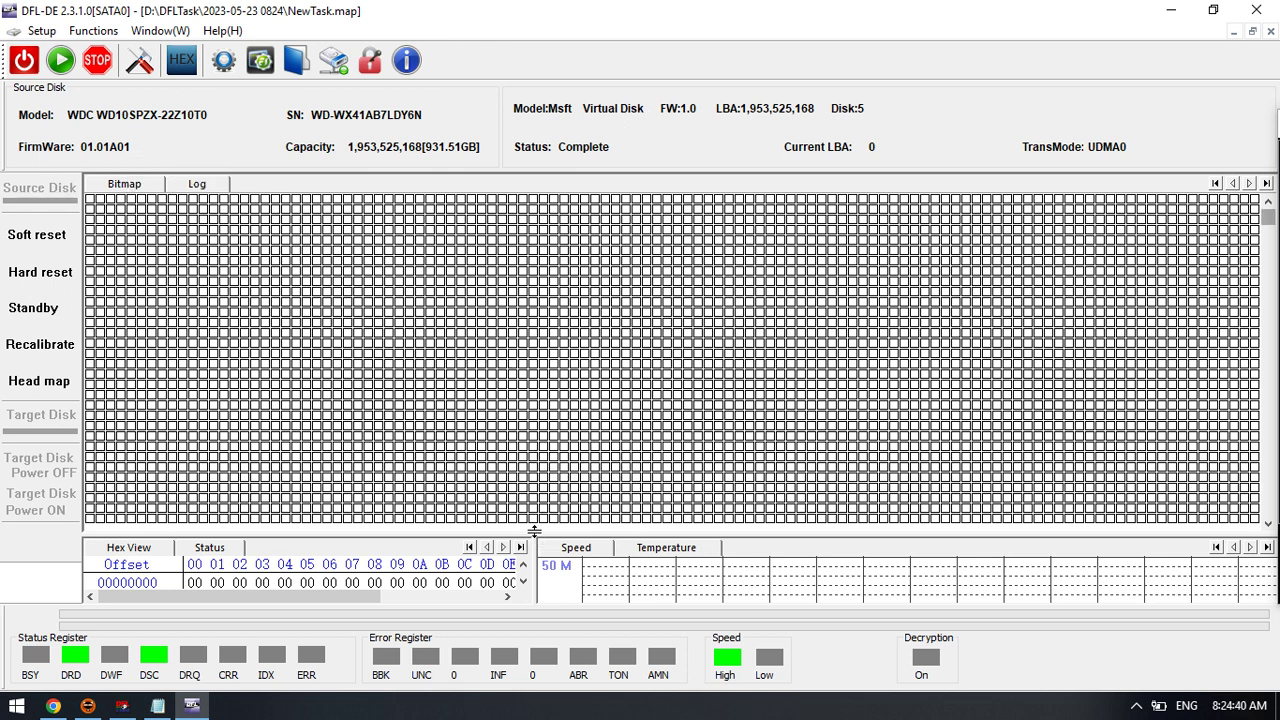
left_click_drag(531, 531, 522, 400)
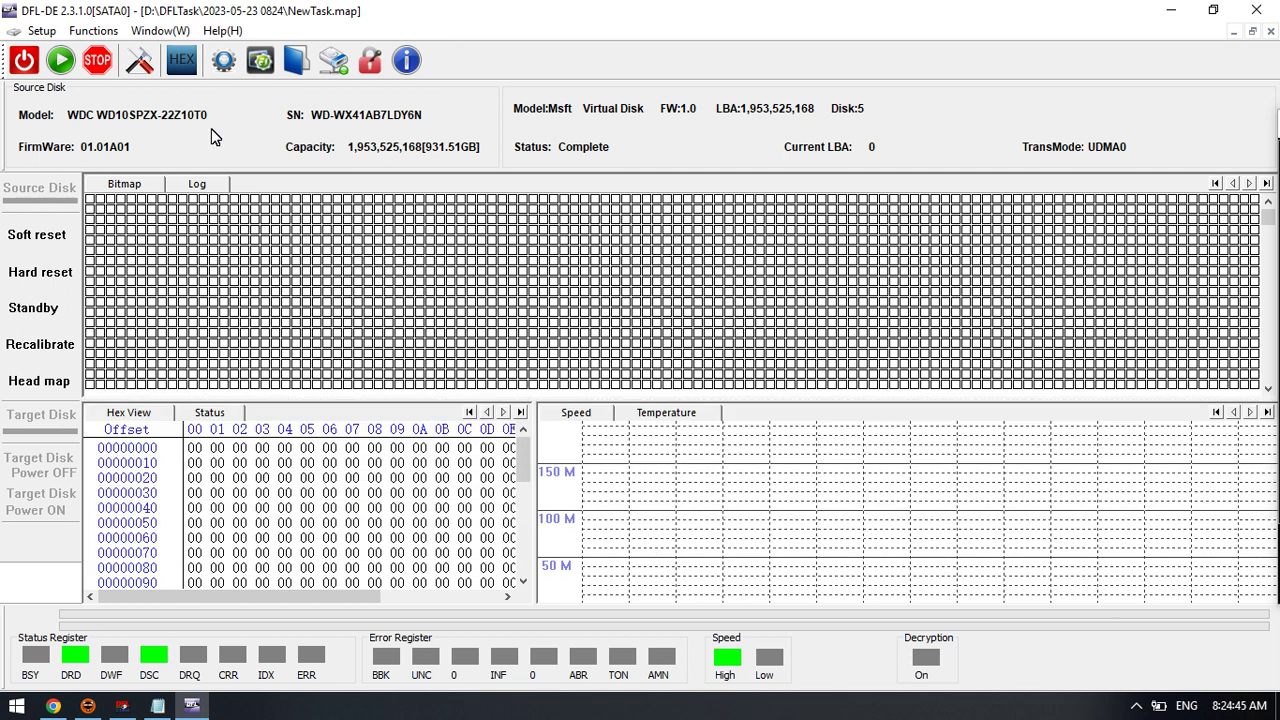
Try Tech Mode as the read method in the imaging settings and discard the change
left_click(139, 60)
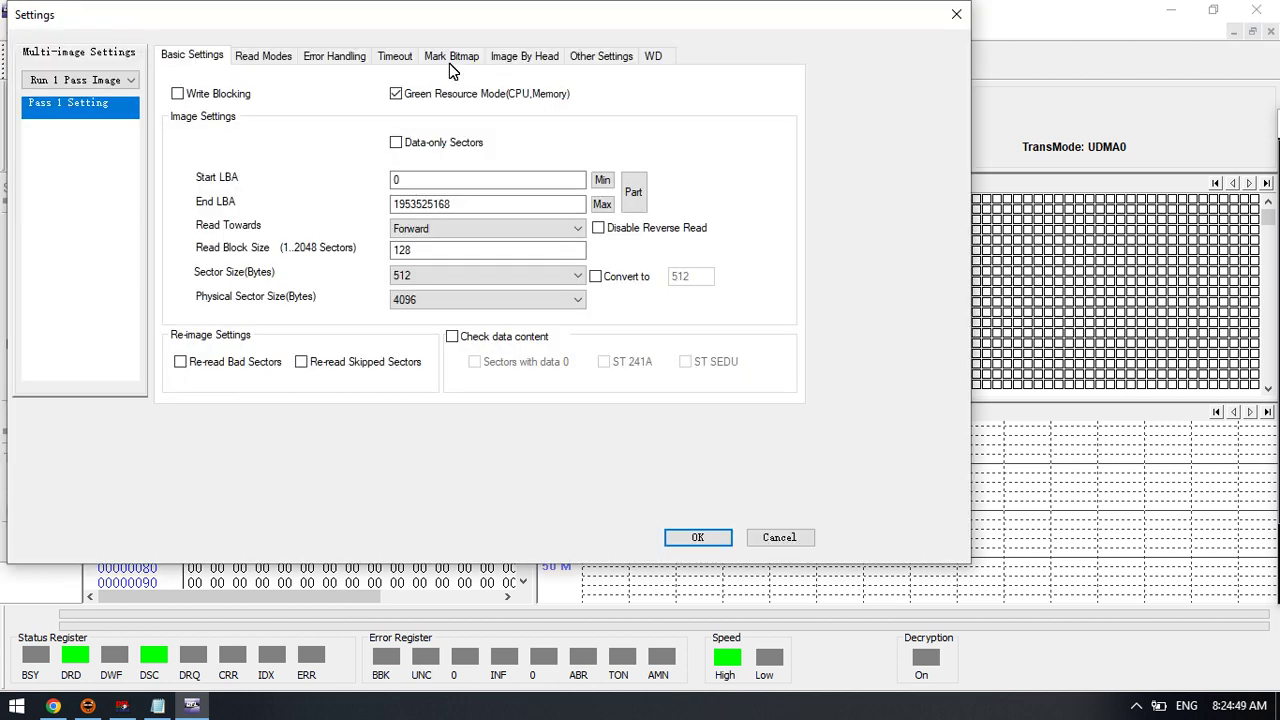
left_click_drag(446, 22, 490, 60)
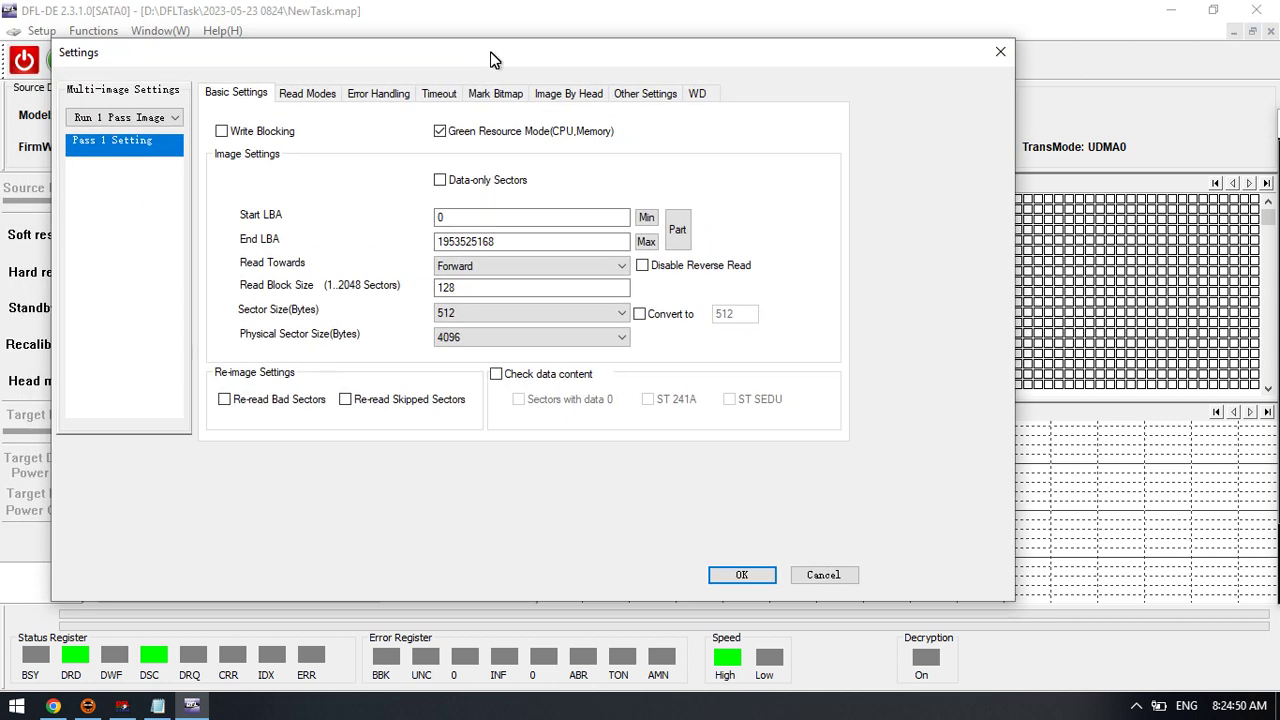
left_click(315, 94)
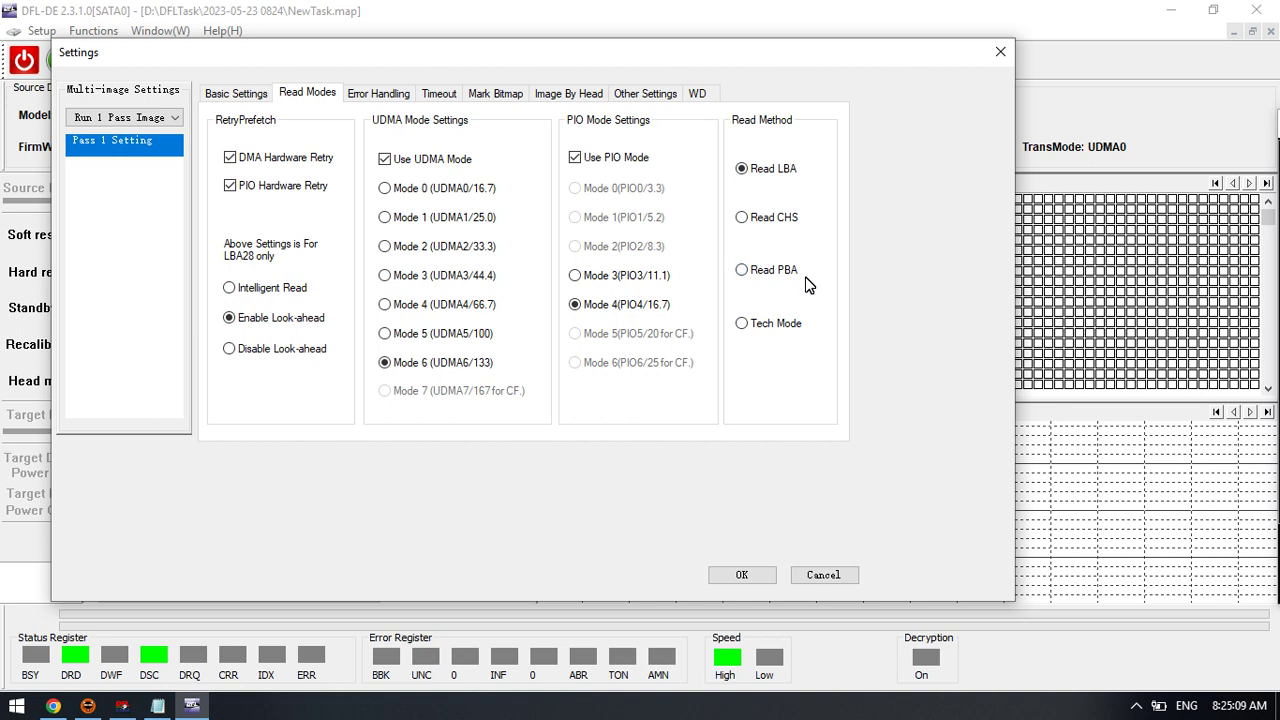
left_click(743, 324)
left_click_drag(690, 64, 698, 103)
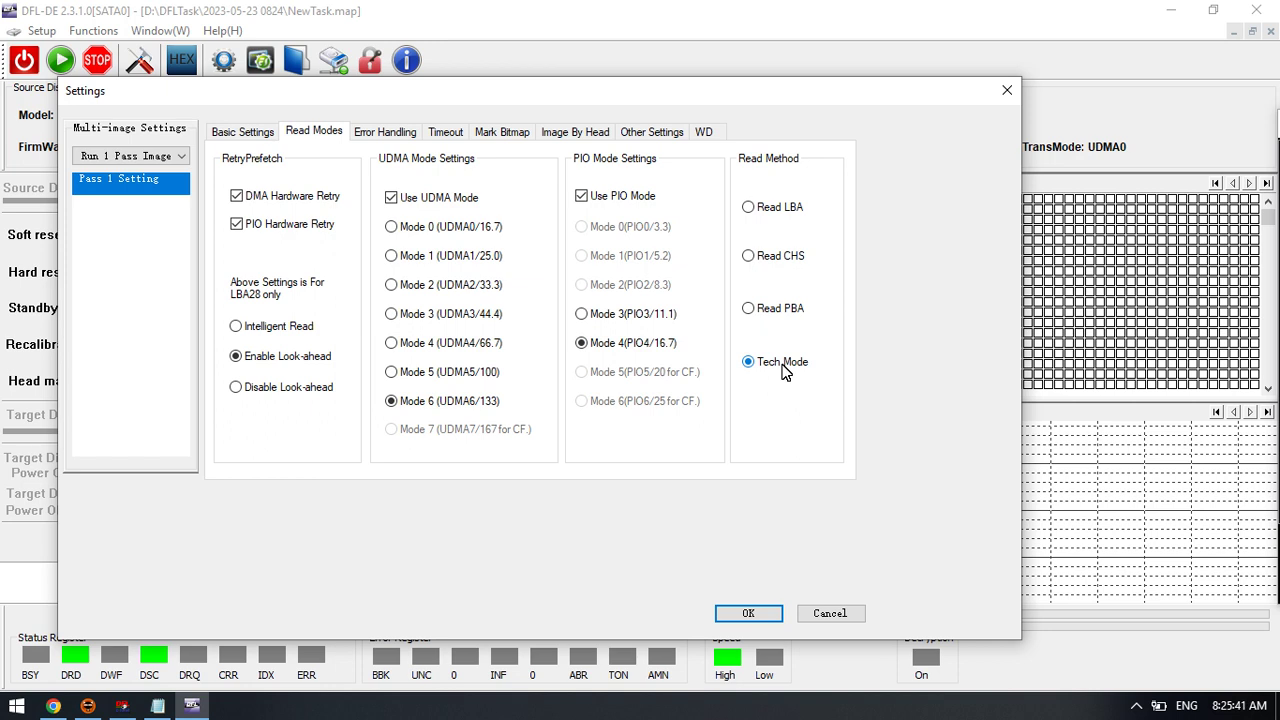
left_click(829, 613)
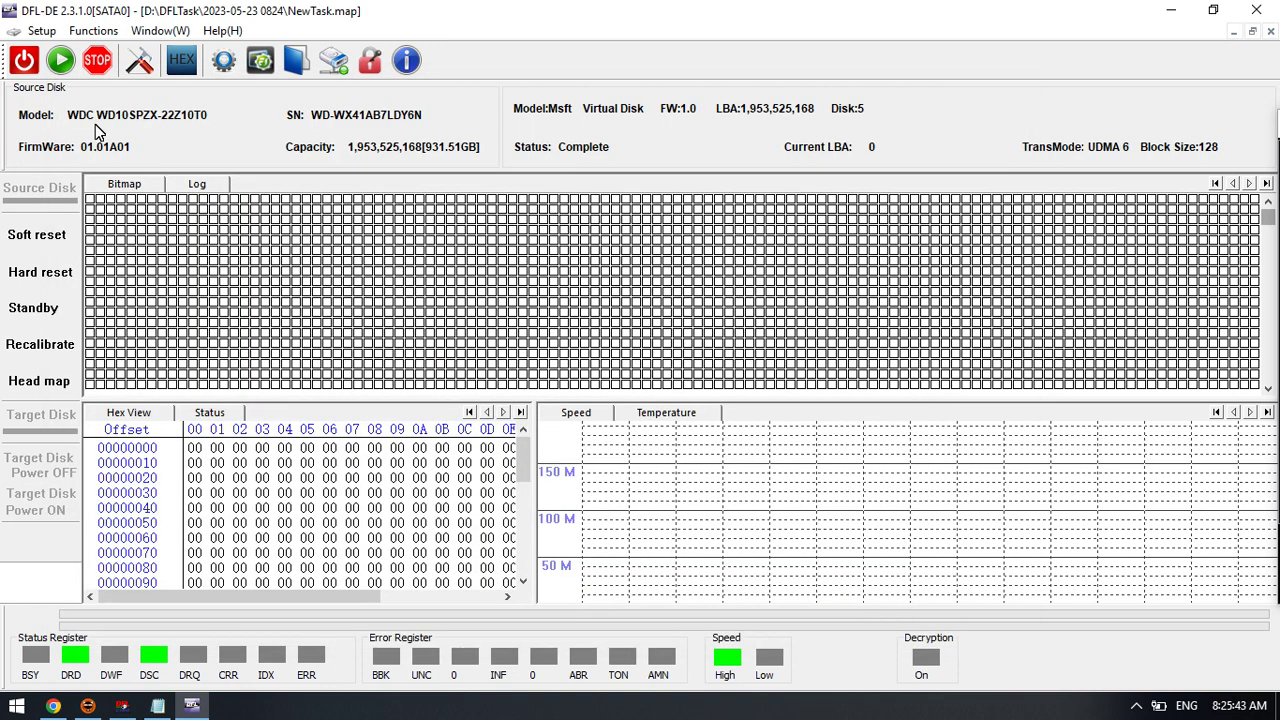
Try Load T2 with automatic loading after power reset in the WD imaging settings, look for a T2 file, and discard the changes
left_click(140, 62)
left_click(652, 58)
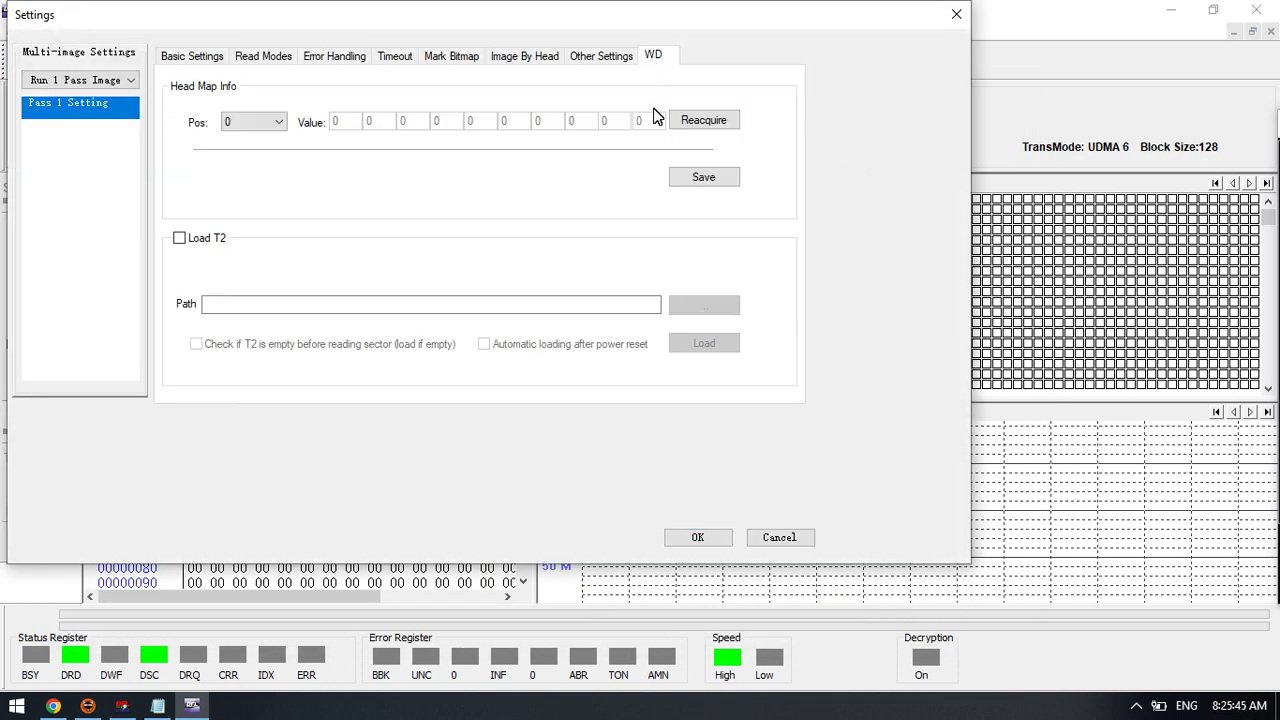
left_click(180, 239)
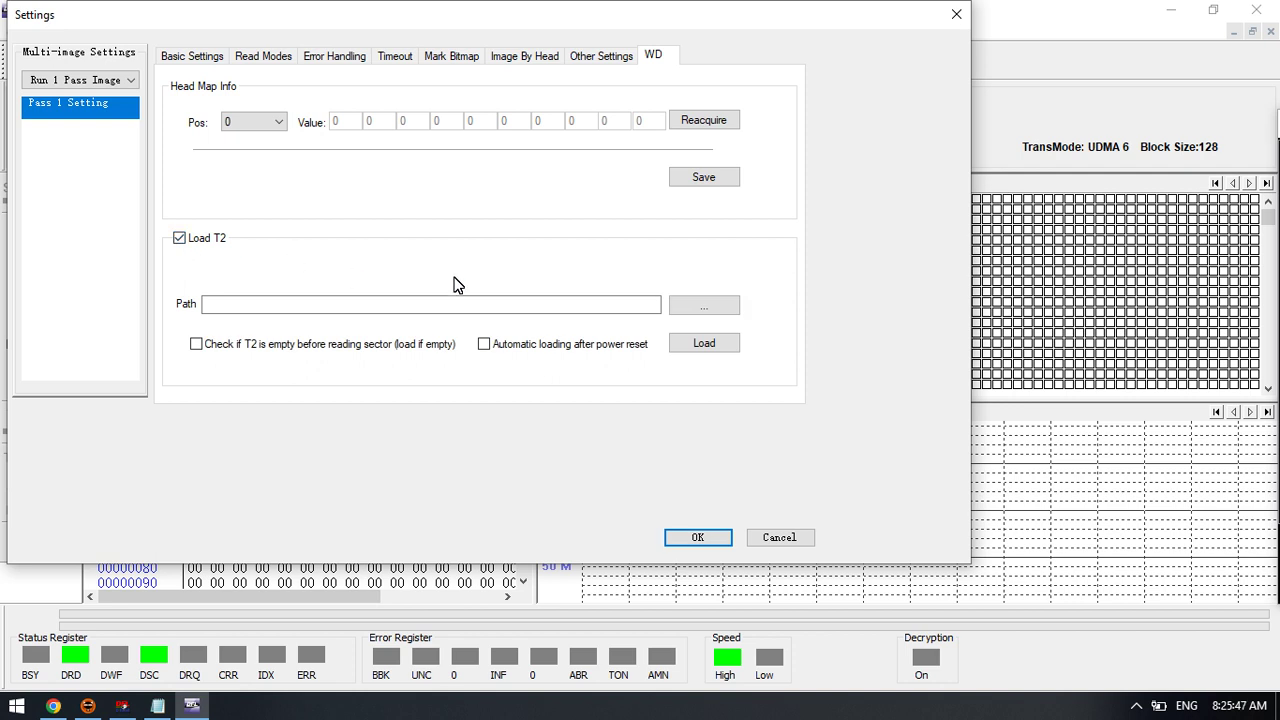
left_click(484, 344)
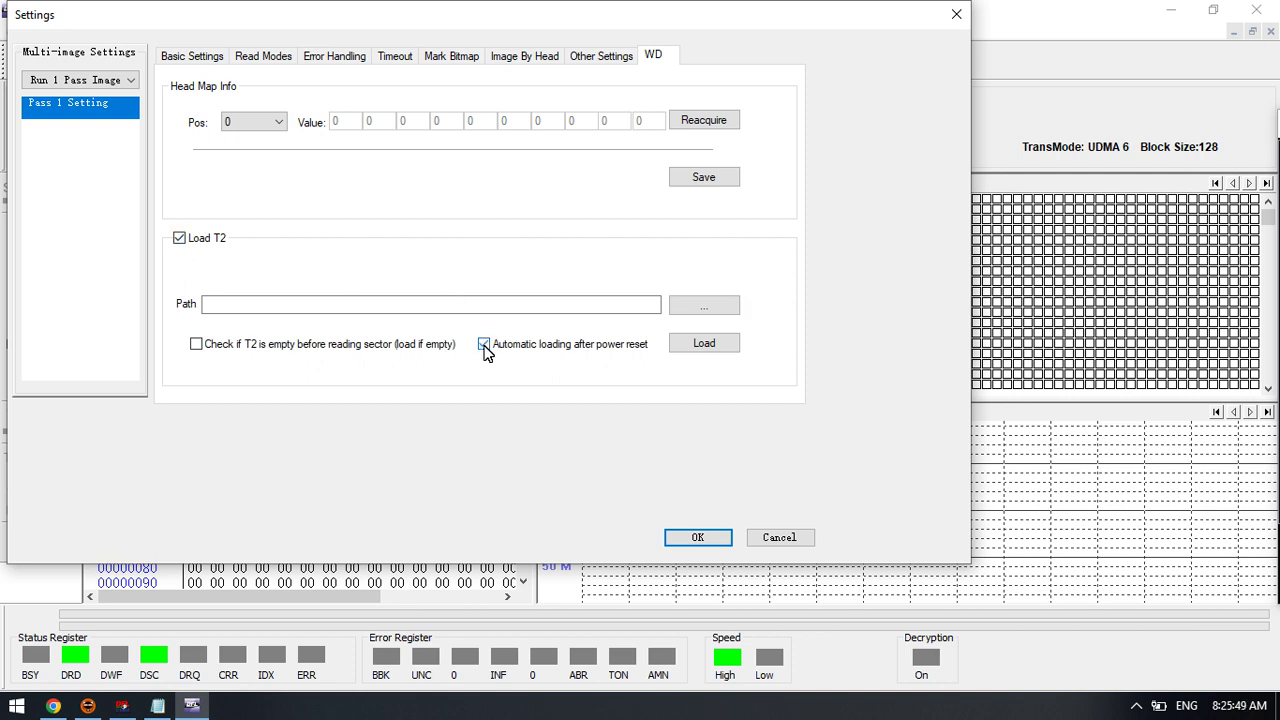
left_click(706, 308)
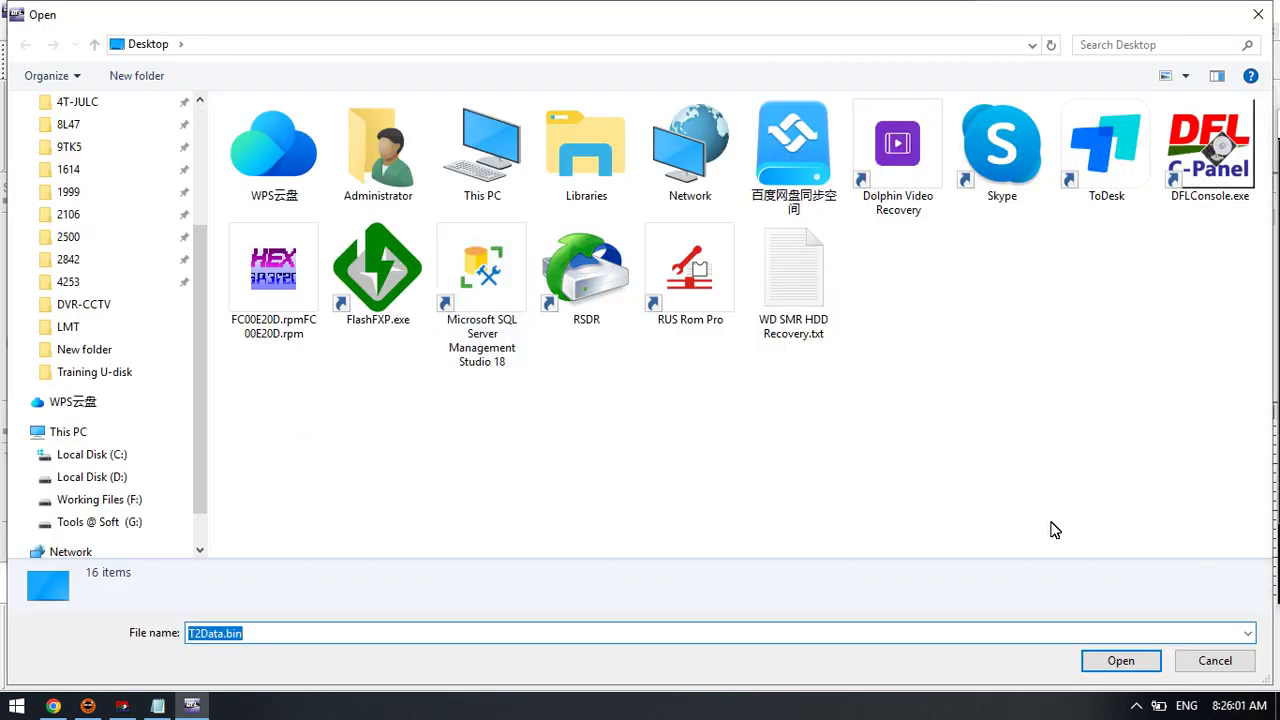
left_click(1210, 660)
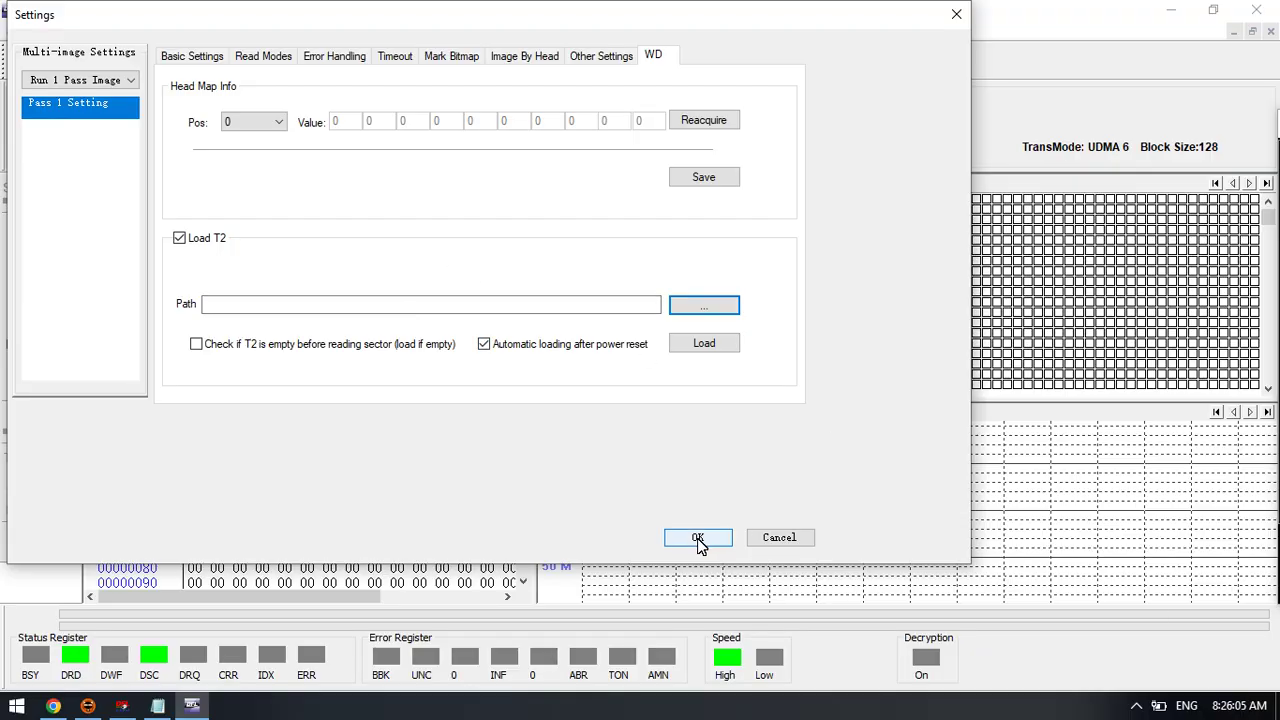
left_click(205, 58)
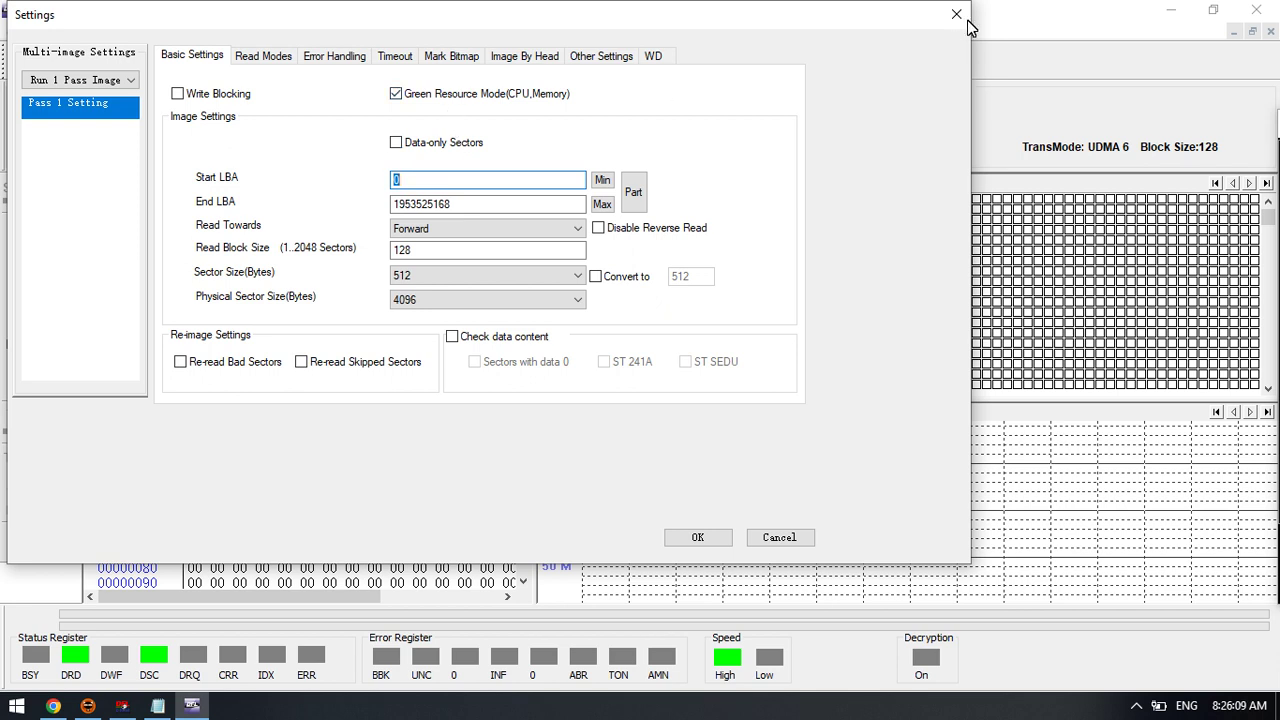
left_click(958, 13)
Start imaging the source disk to the virtual disk and stop it after a short run
left_click(64, 61)
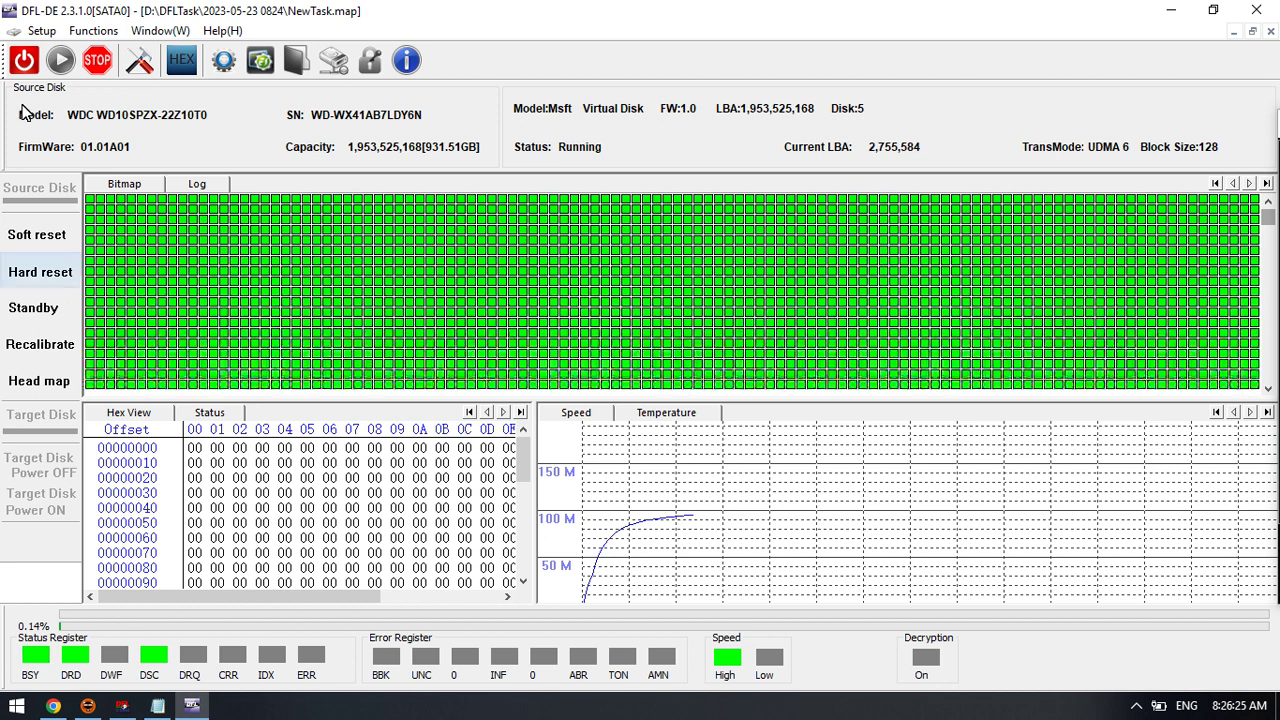
left_click(97, 60)
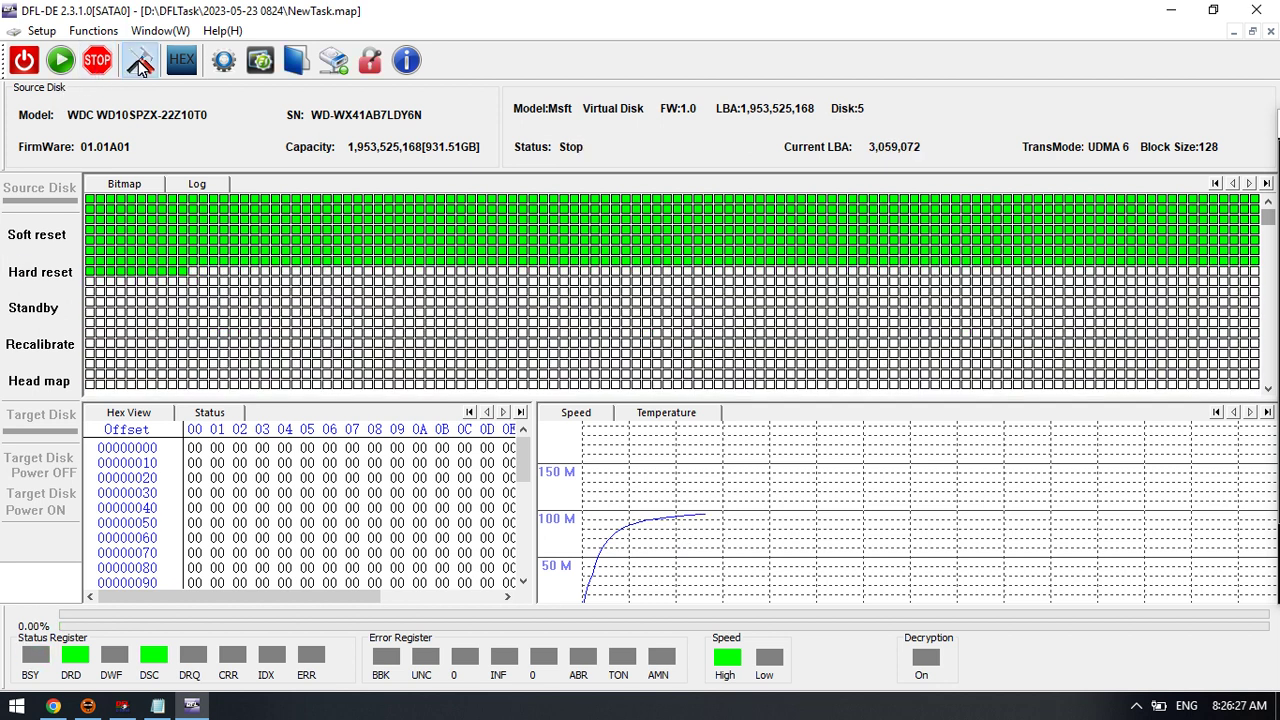
Set the read block size to 1024 sectors in the basic imaging settings and resume imaging the source disk
left_click(139, 62)
left_click(398, 93)
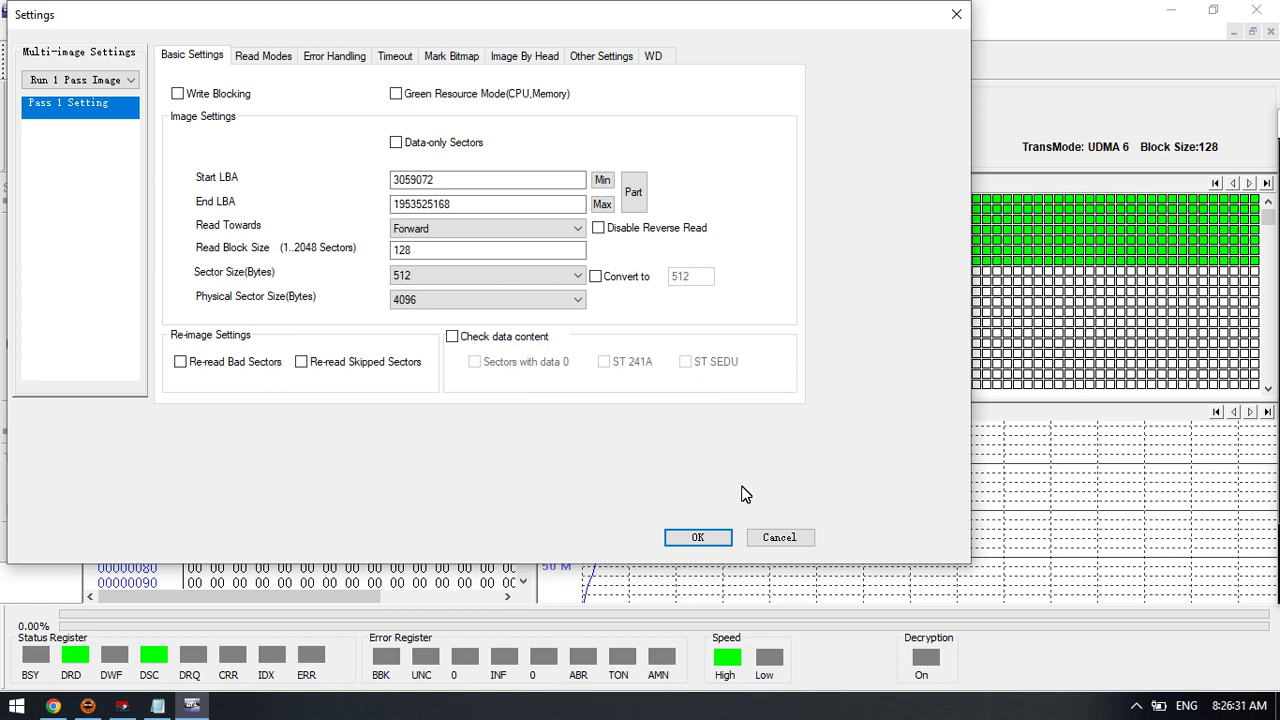
left_click(438, 251)
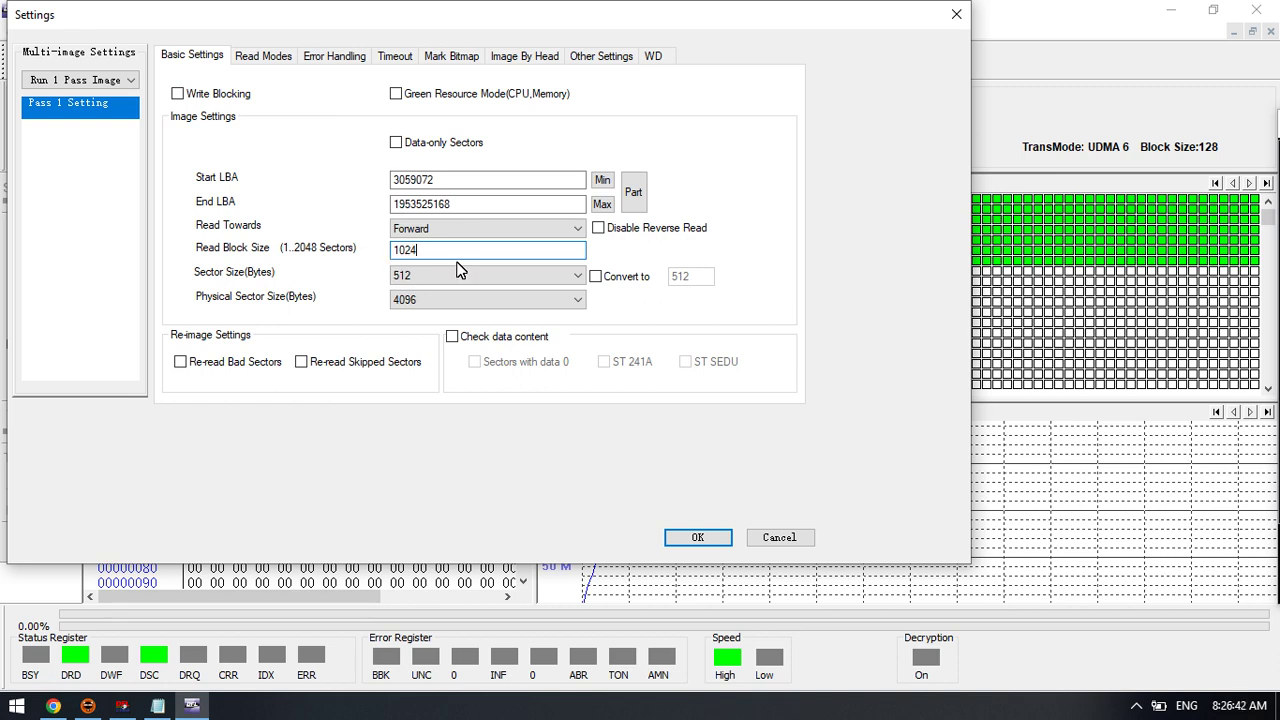
left_click(697, 538)
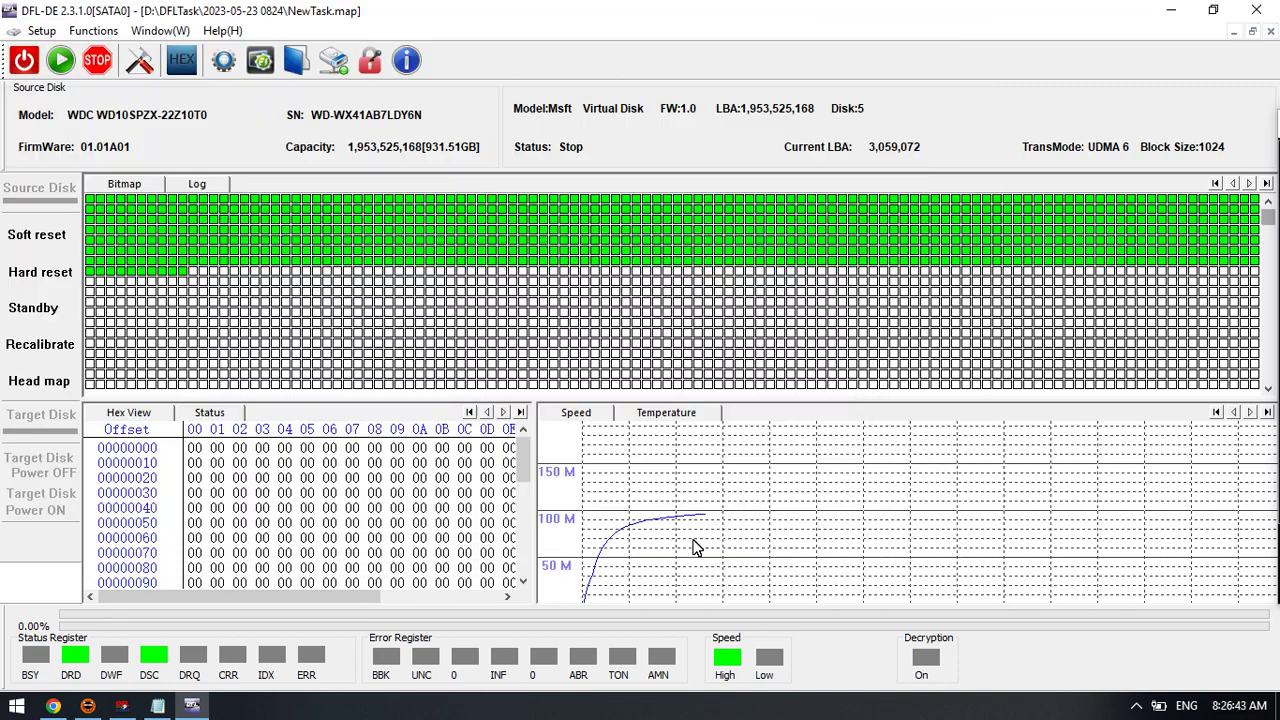
left_click(60, 60)
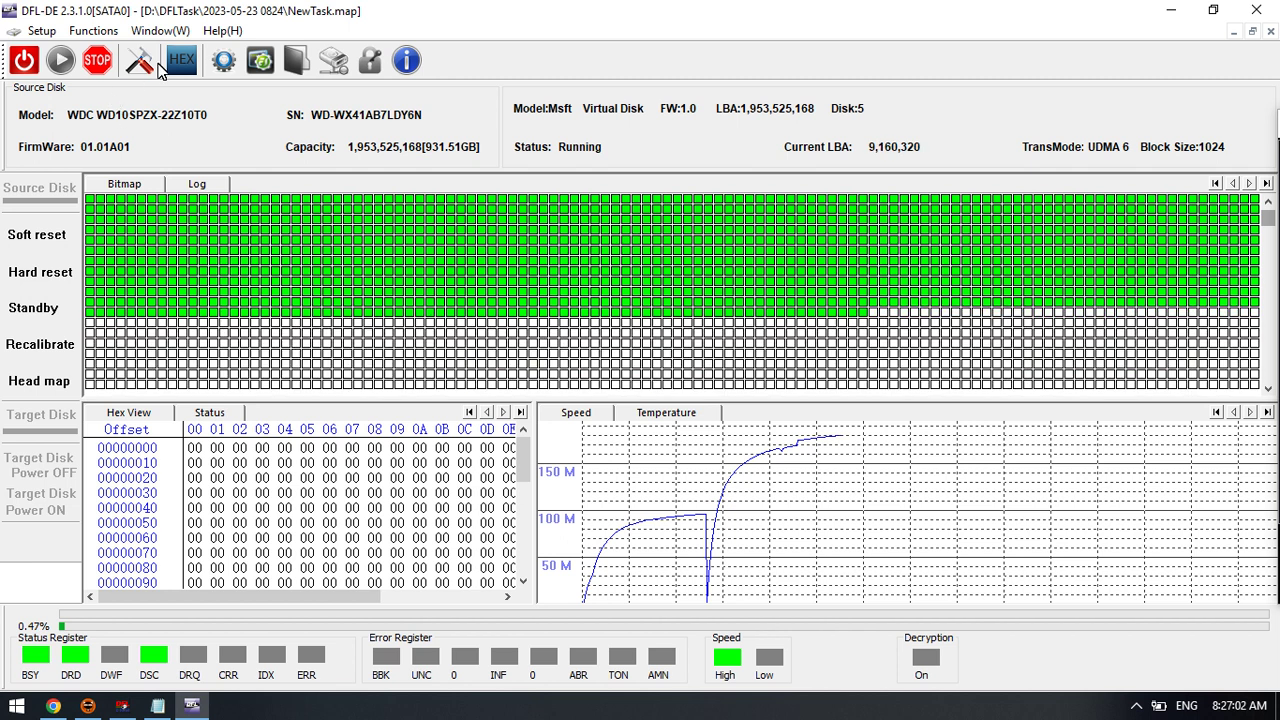
Apply Tech Mode as the read method, with Load T2 and automatic loading after power reset enabled, during the imaging run
left_click(140, 62)
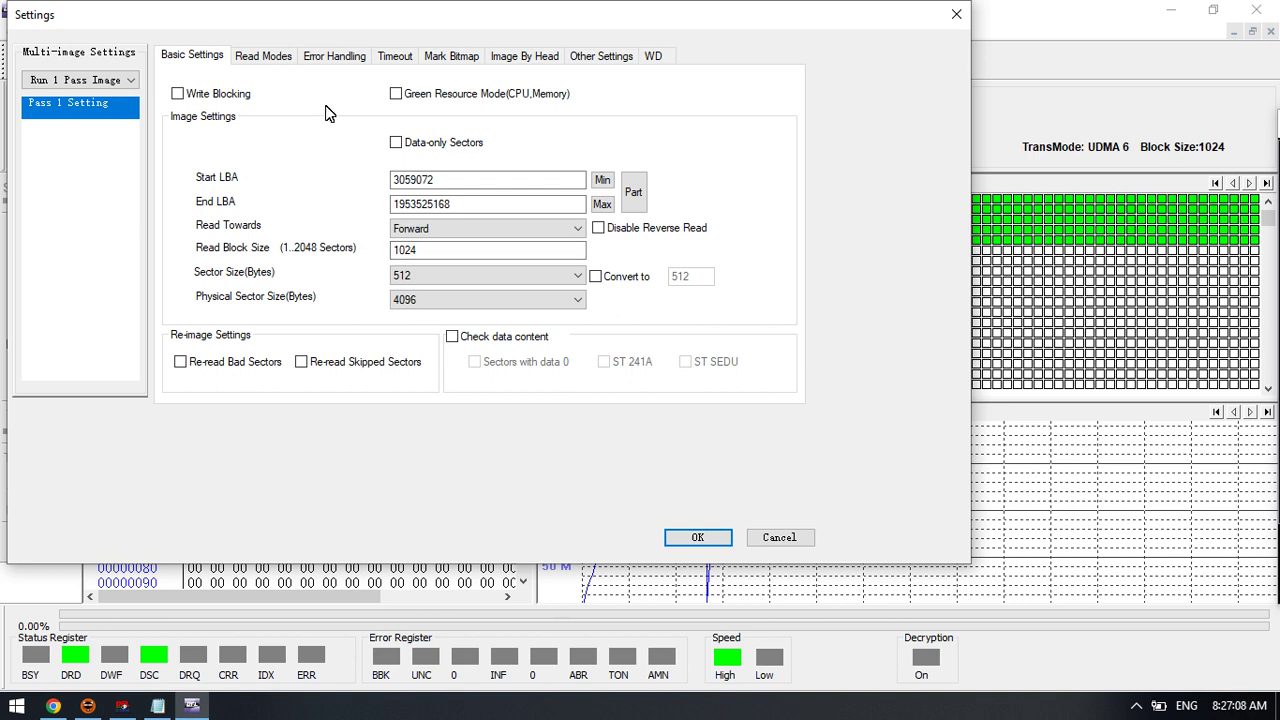
left_click(653, 57)
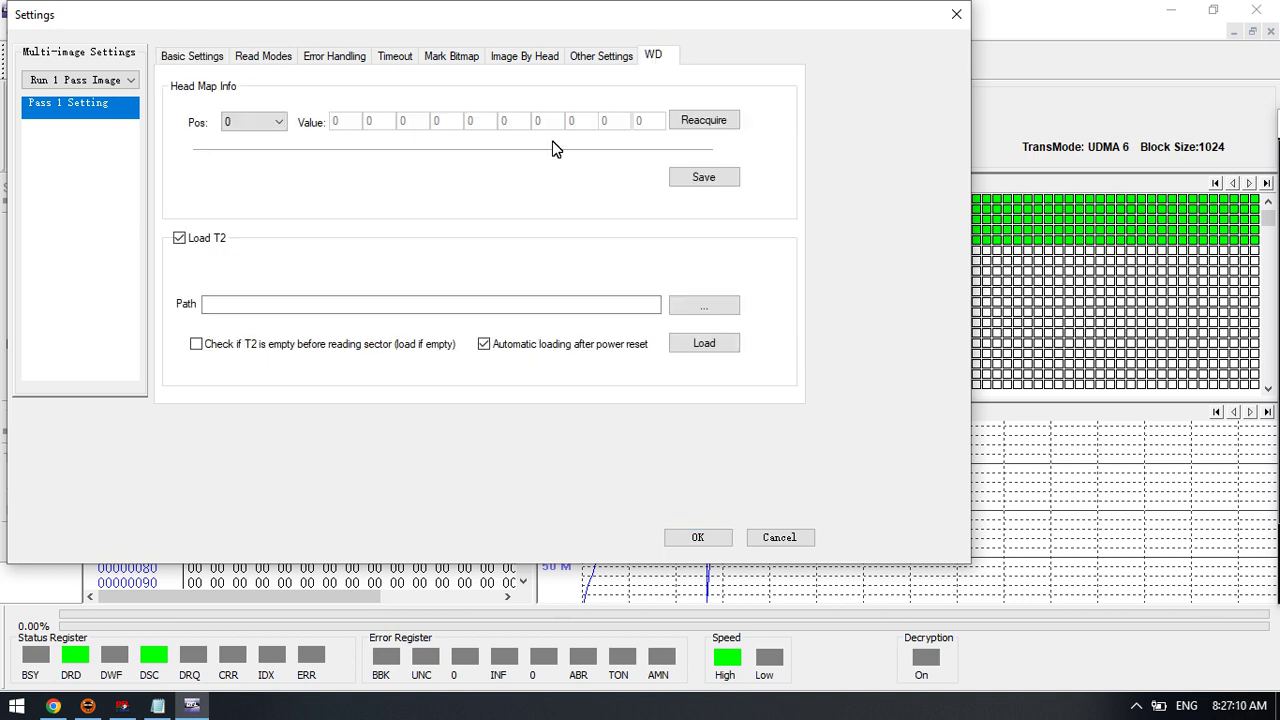
left_click(284, 58)
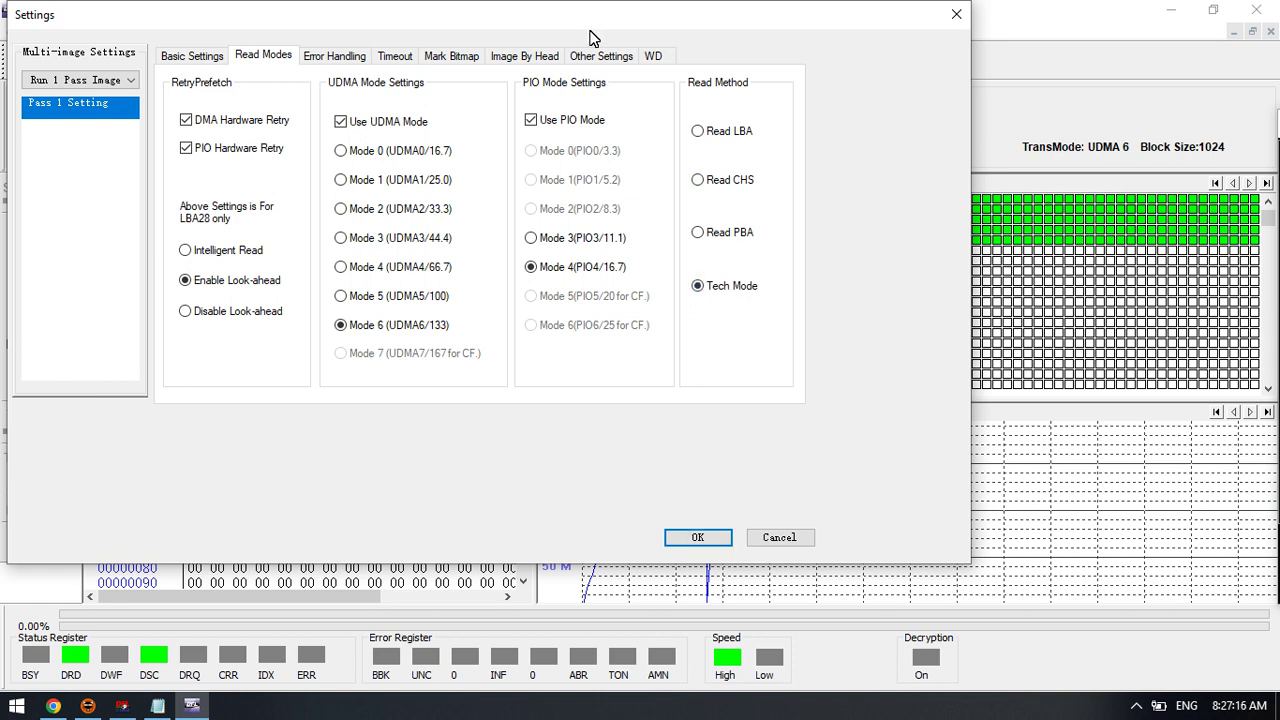
left_click(653, 57)
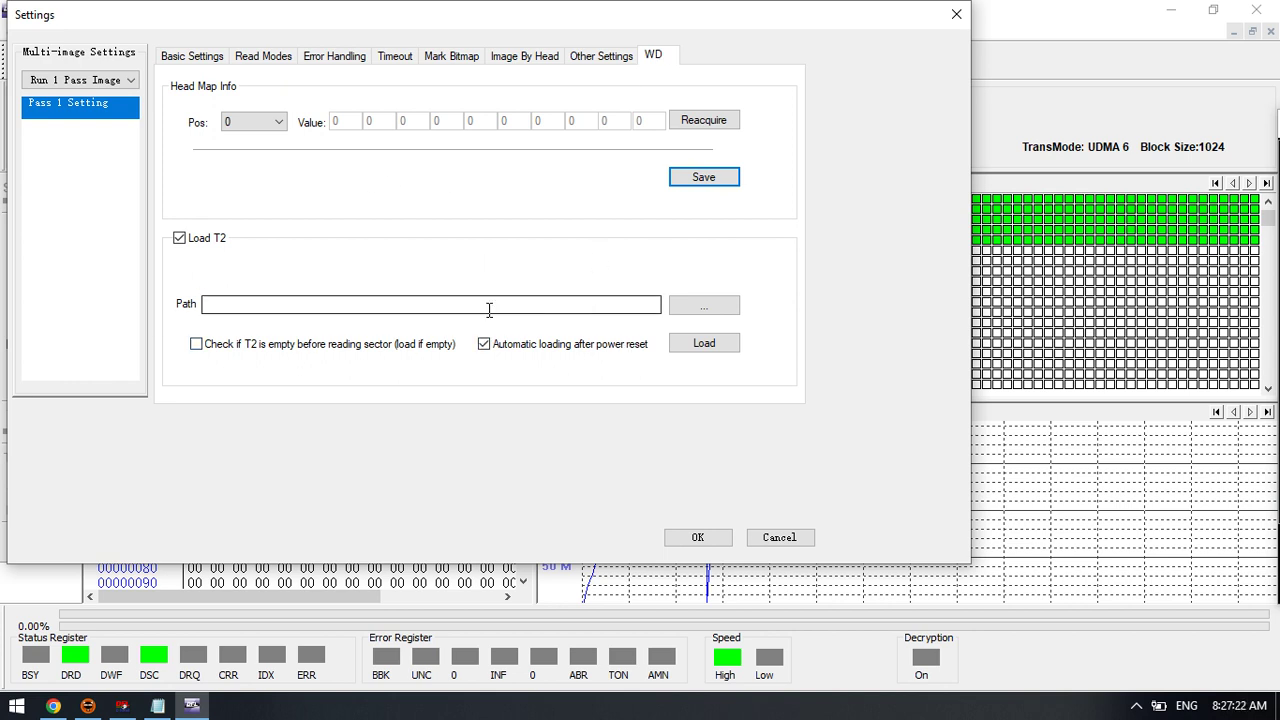
left_click(701, 537)
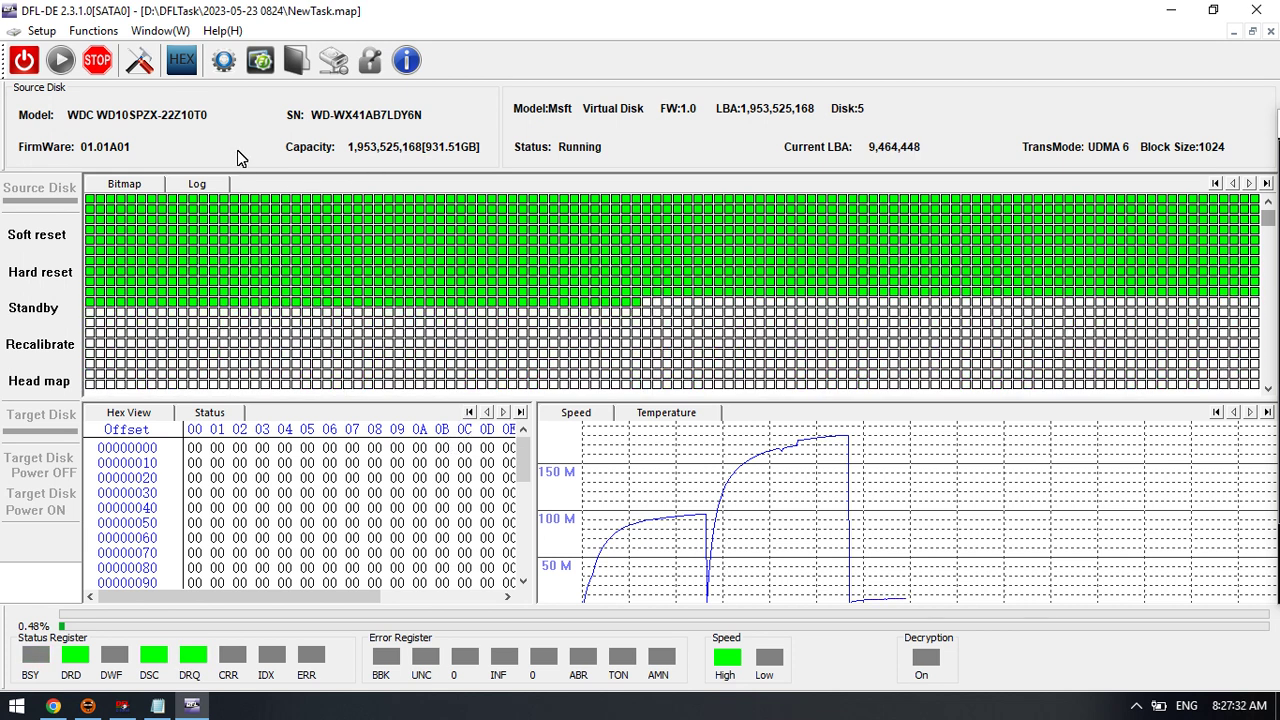
Disable Load T2 in the WD imaging settings and apply the change
left_click(143, 61)
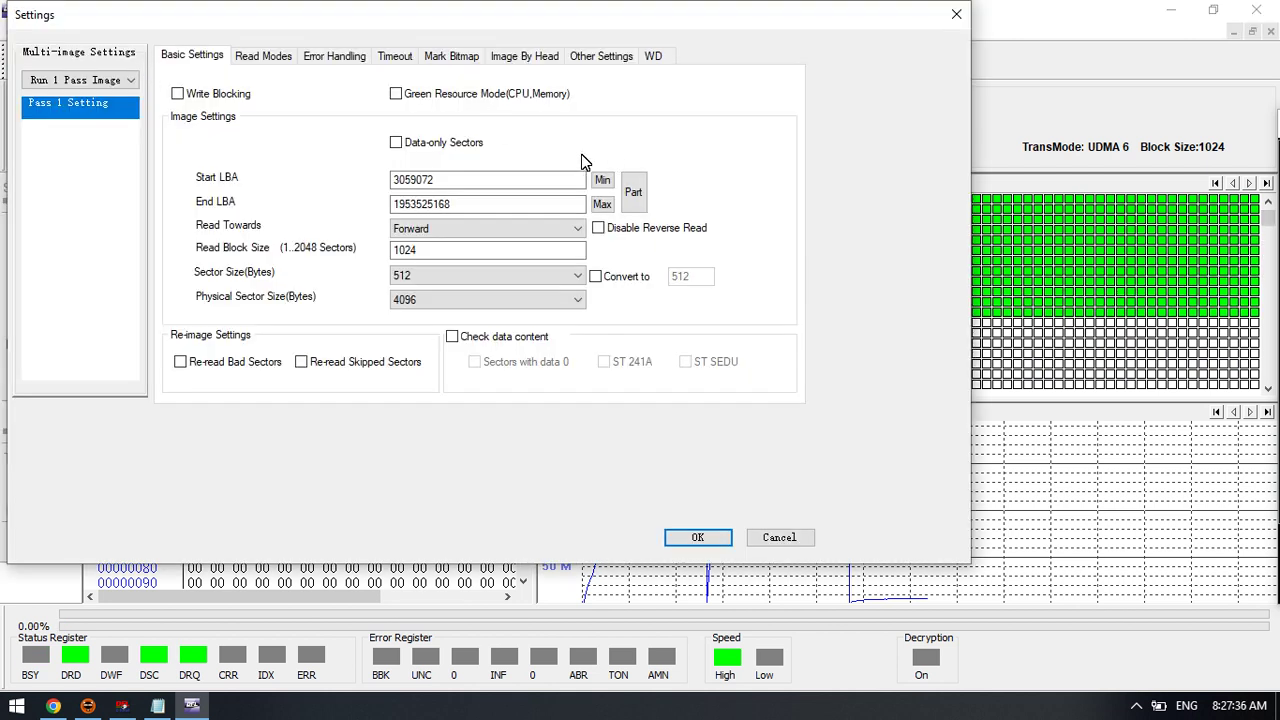
left_click(648, 58)
left_click(195, 238)
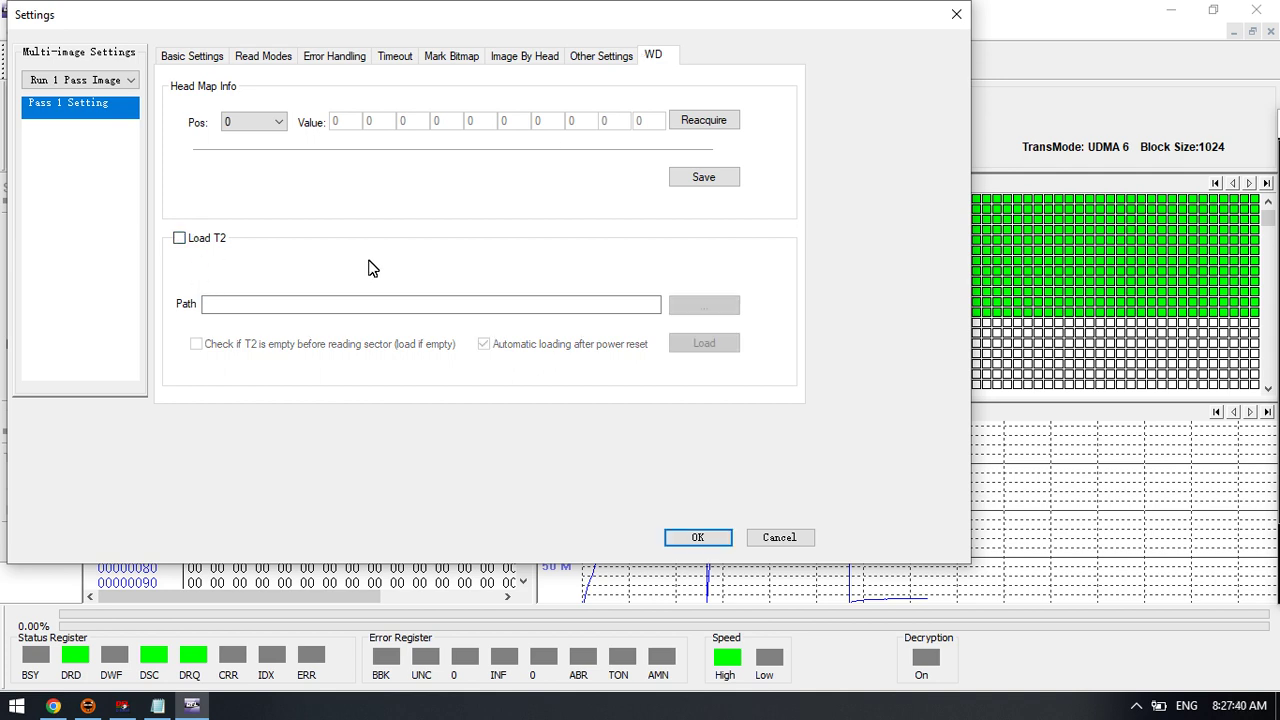
left_click(697, 540)
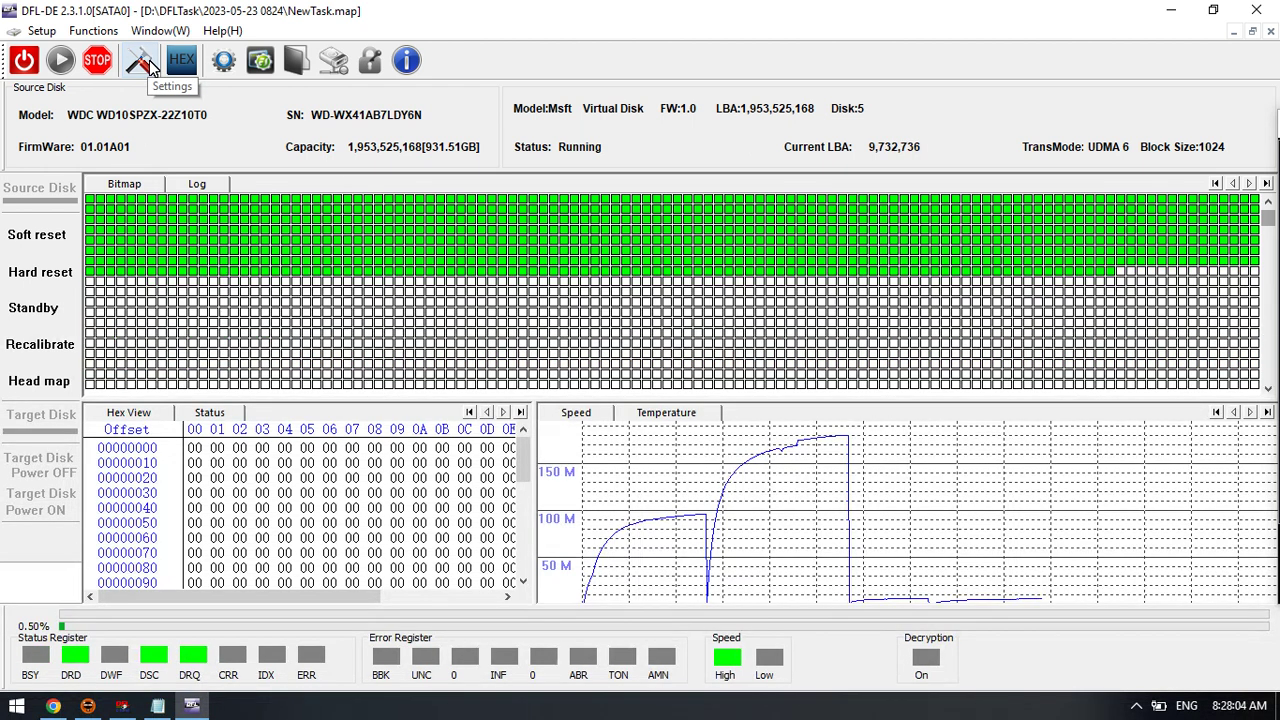
Try Read LBA as the read method for the running imaging task and apply it
left_click(143, 62)
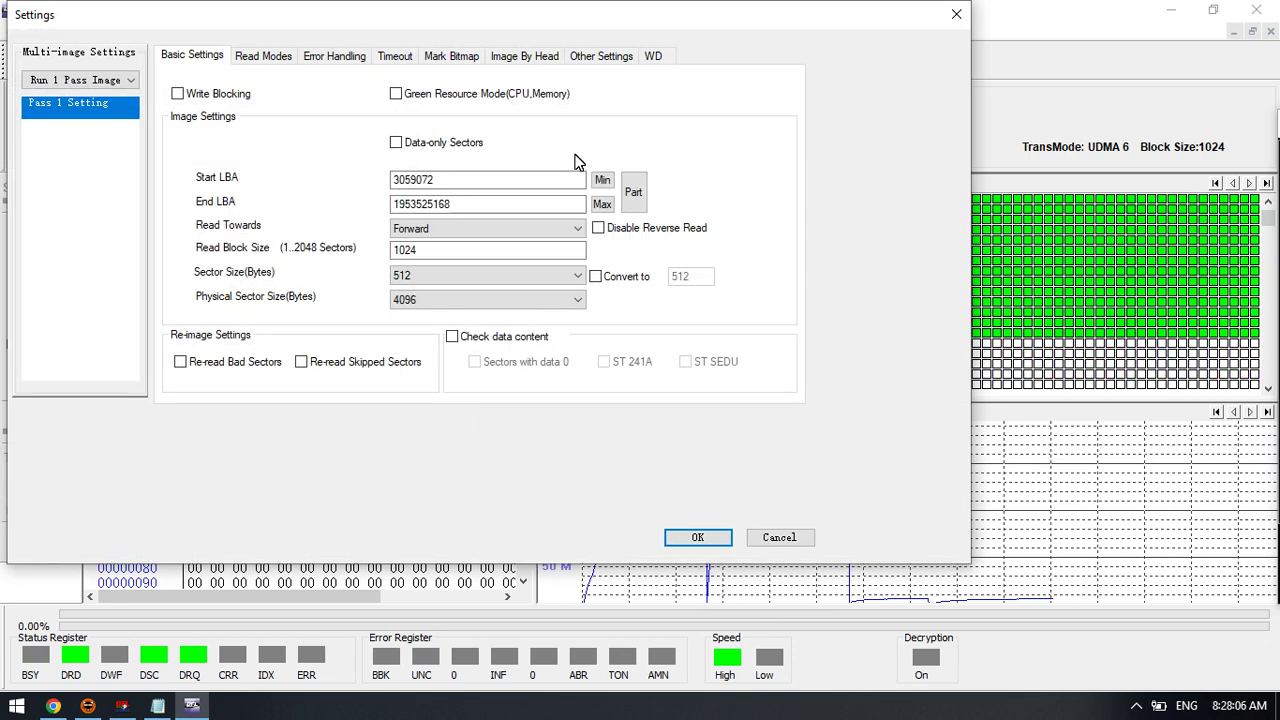
left_click_drag(415, 27, 623, 67)
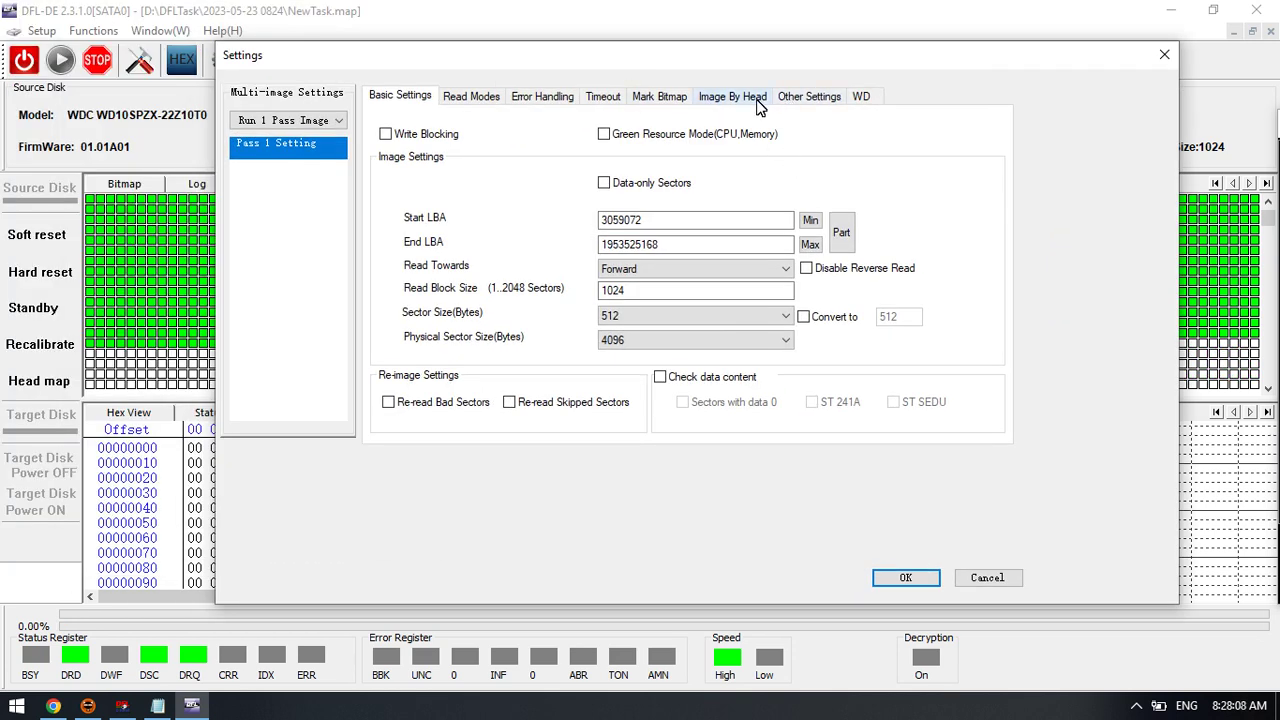
left_click(476, 100)
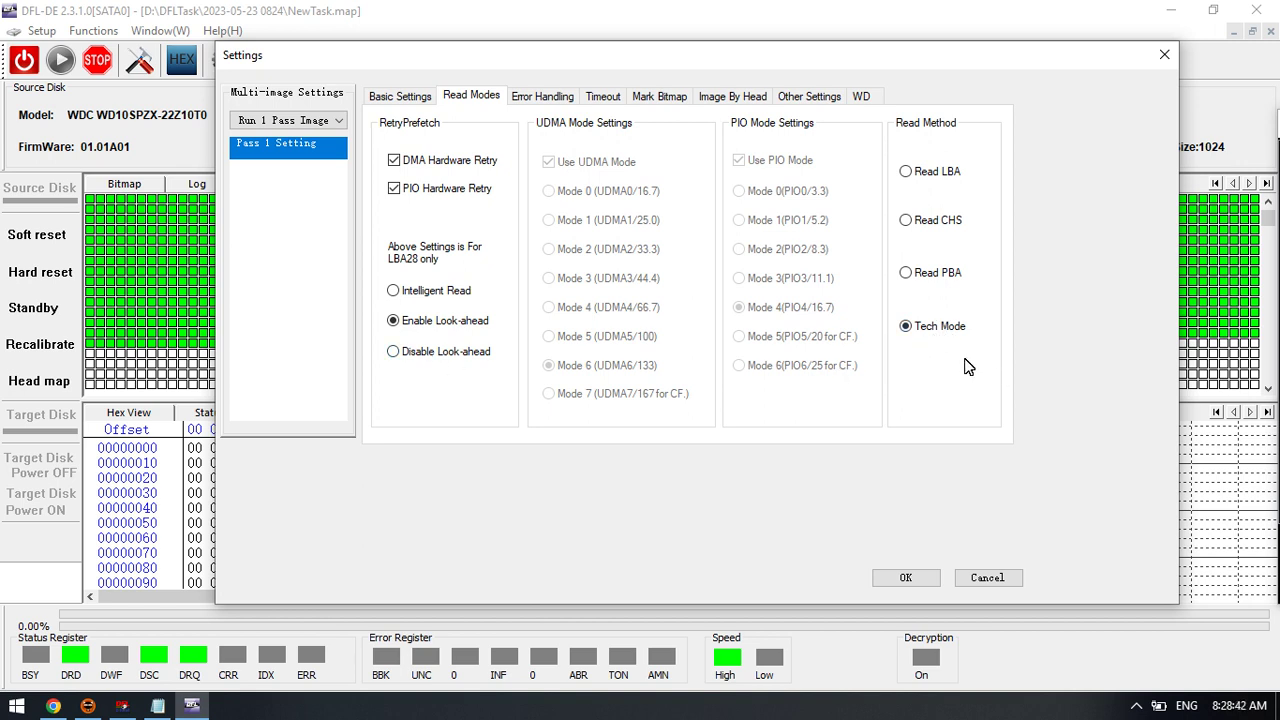
left_click(937, 172)
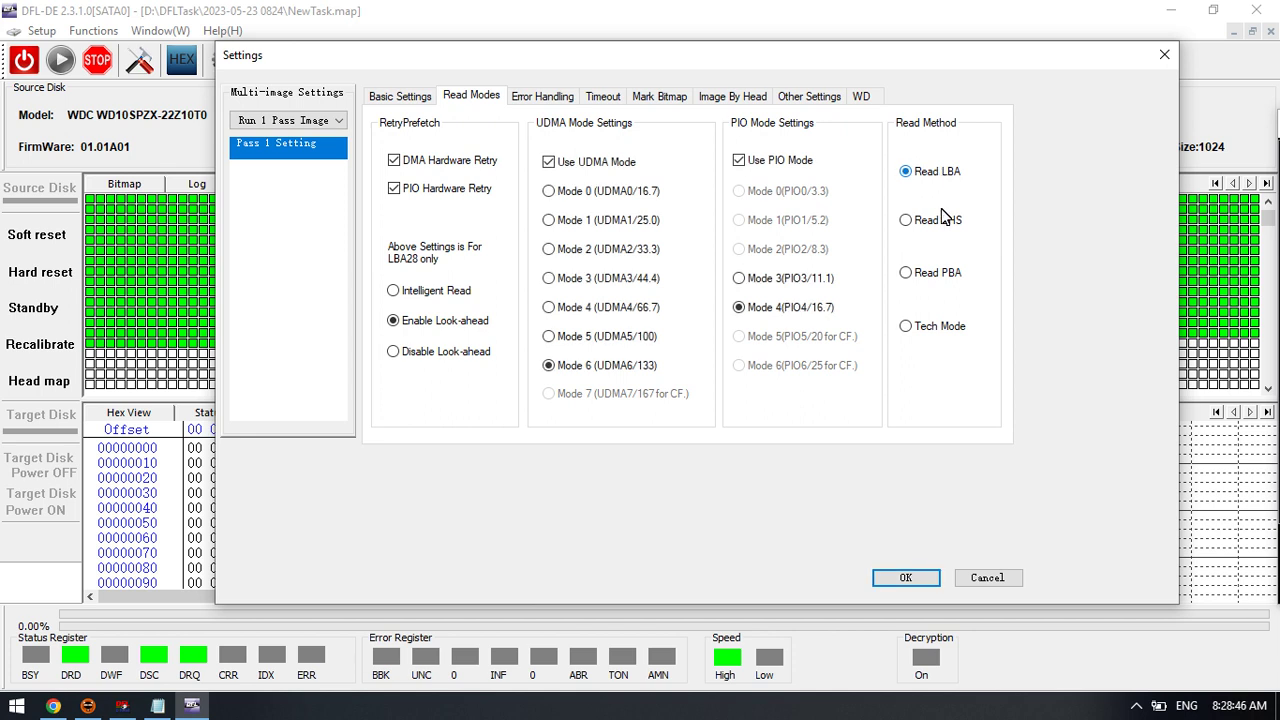
left_click(906, 578)
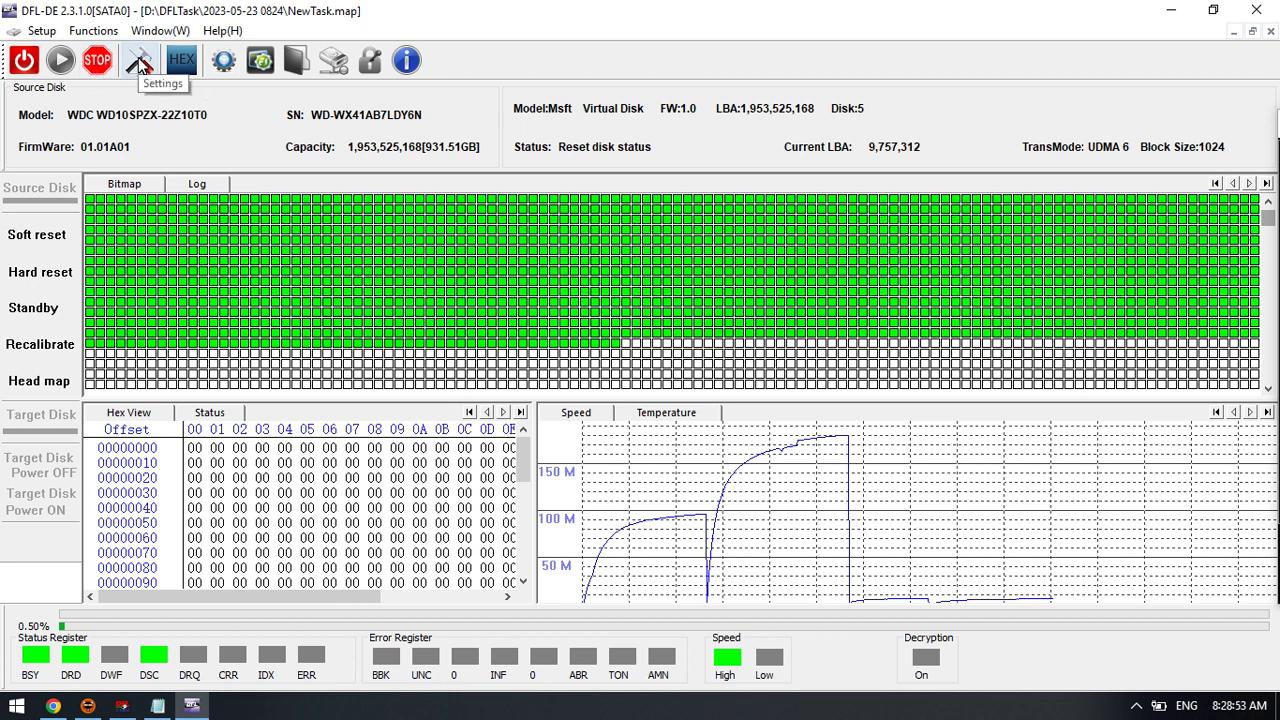
Set the read method to Tech Mode, toggle Load T2 on and off again, and apply the imaging settings
left_click(140, 62)
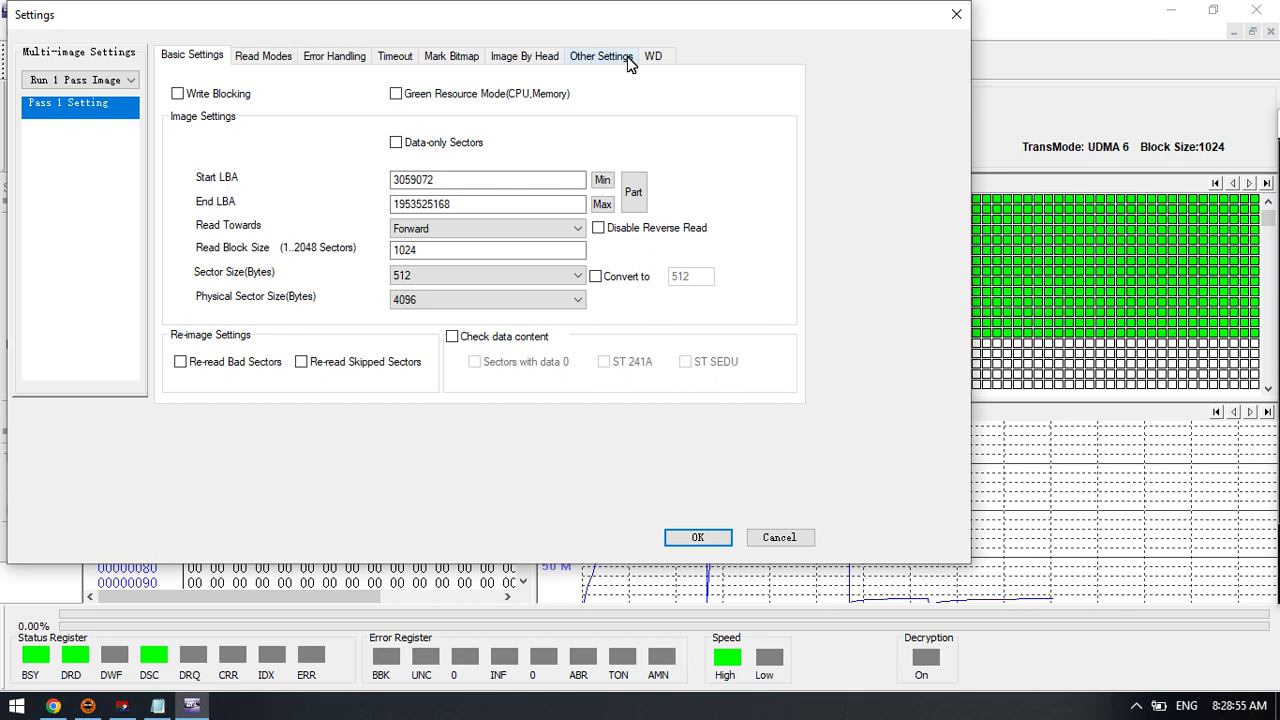
left_click(262, 56)
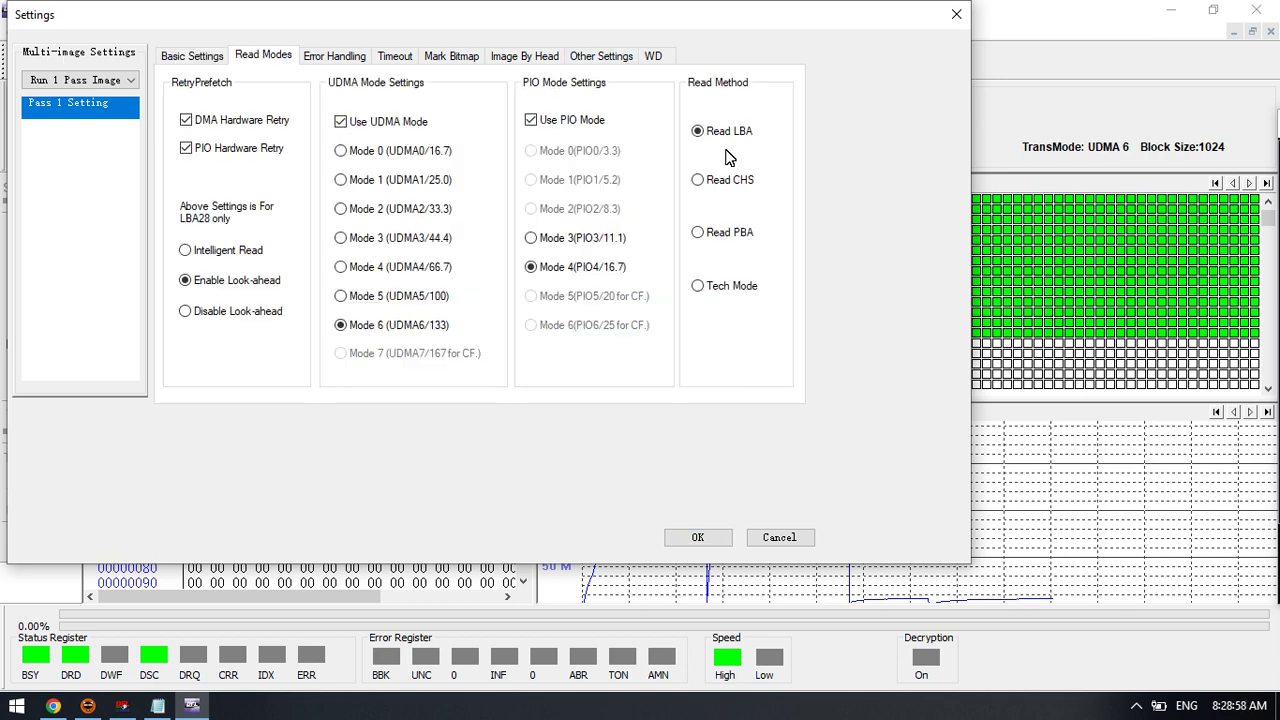
left_click(725, 297)
left_click(653, 56)
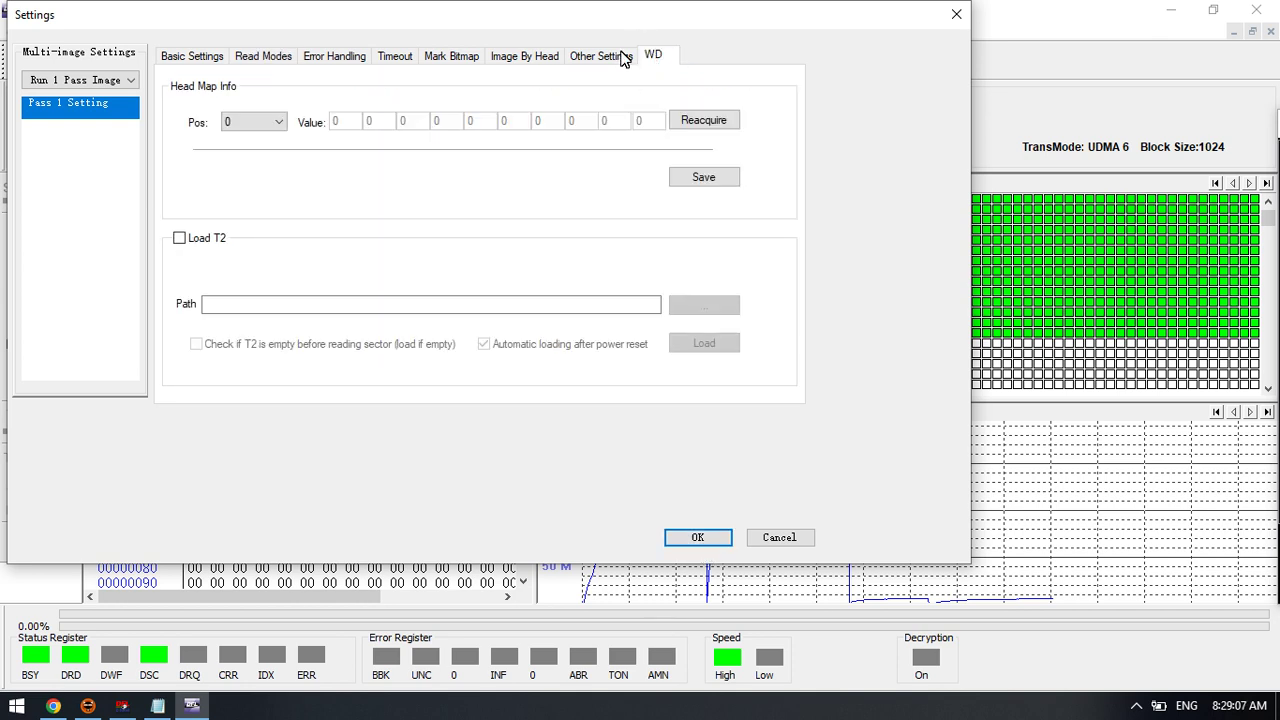
left_click(180, 240)
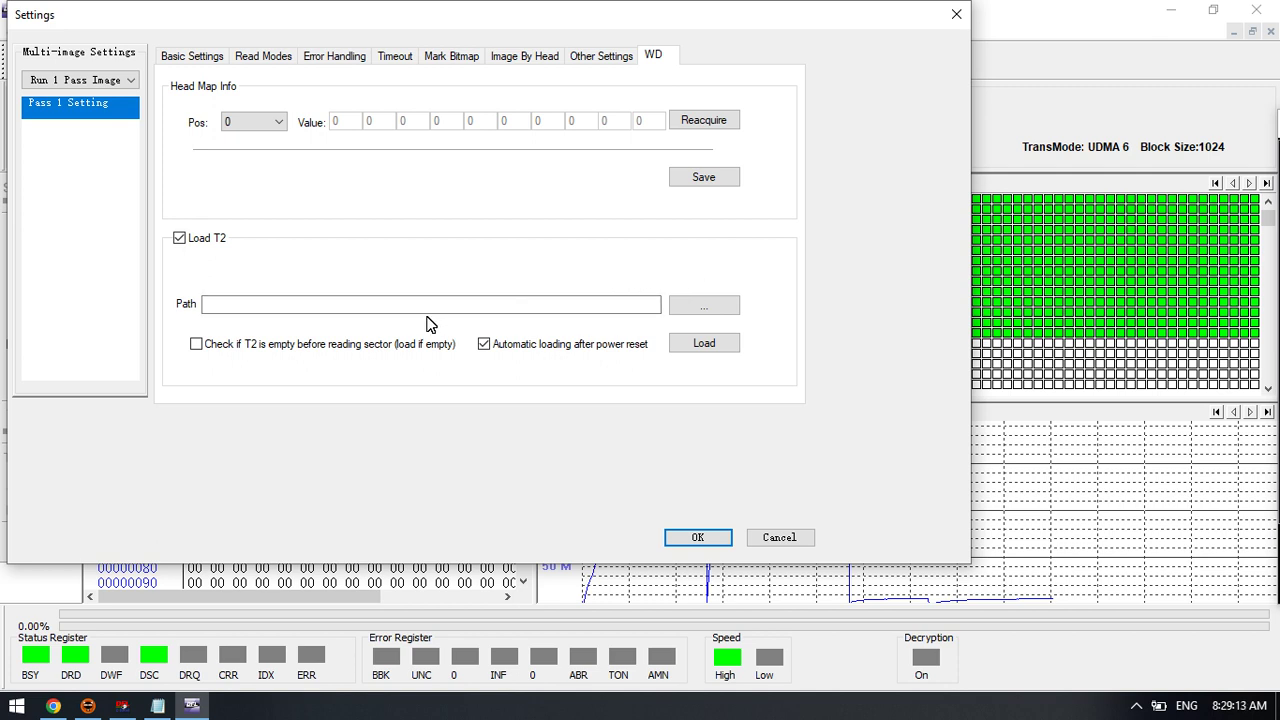
left_click(180, 240)
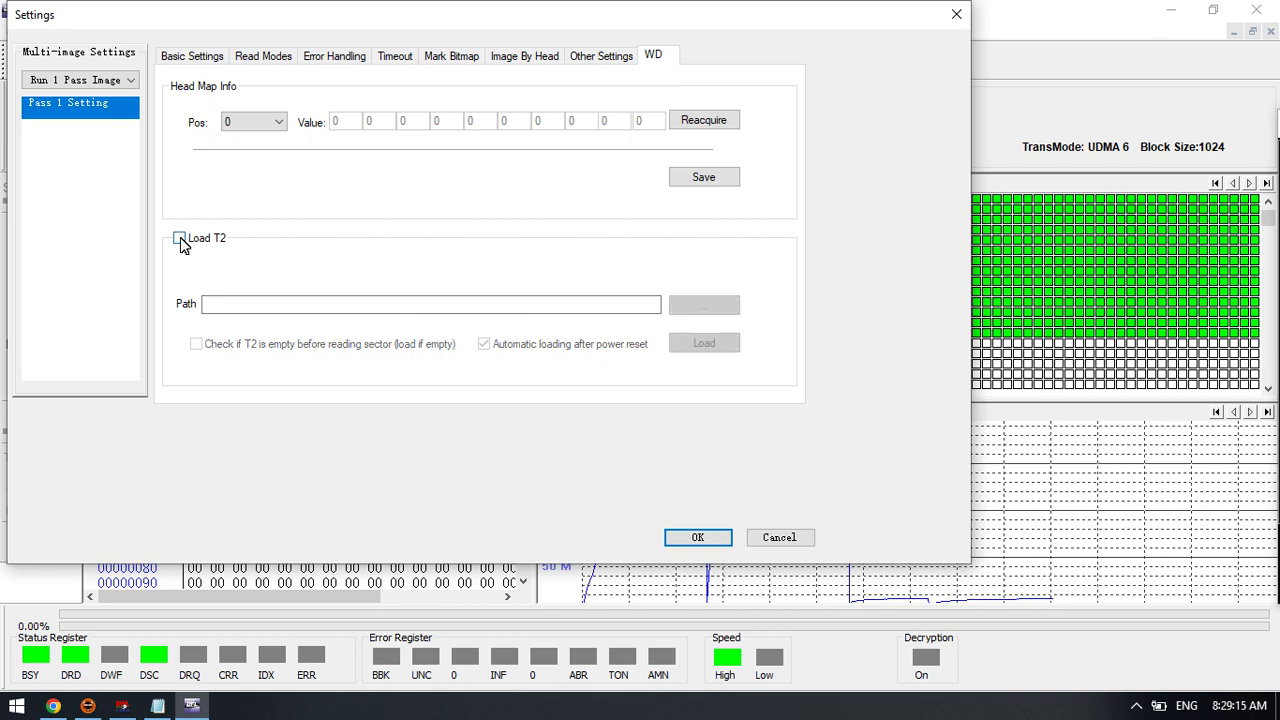
left_click(699, 536)
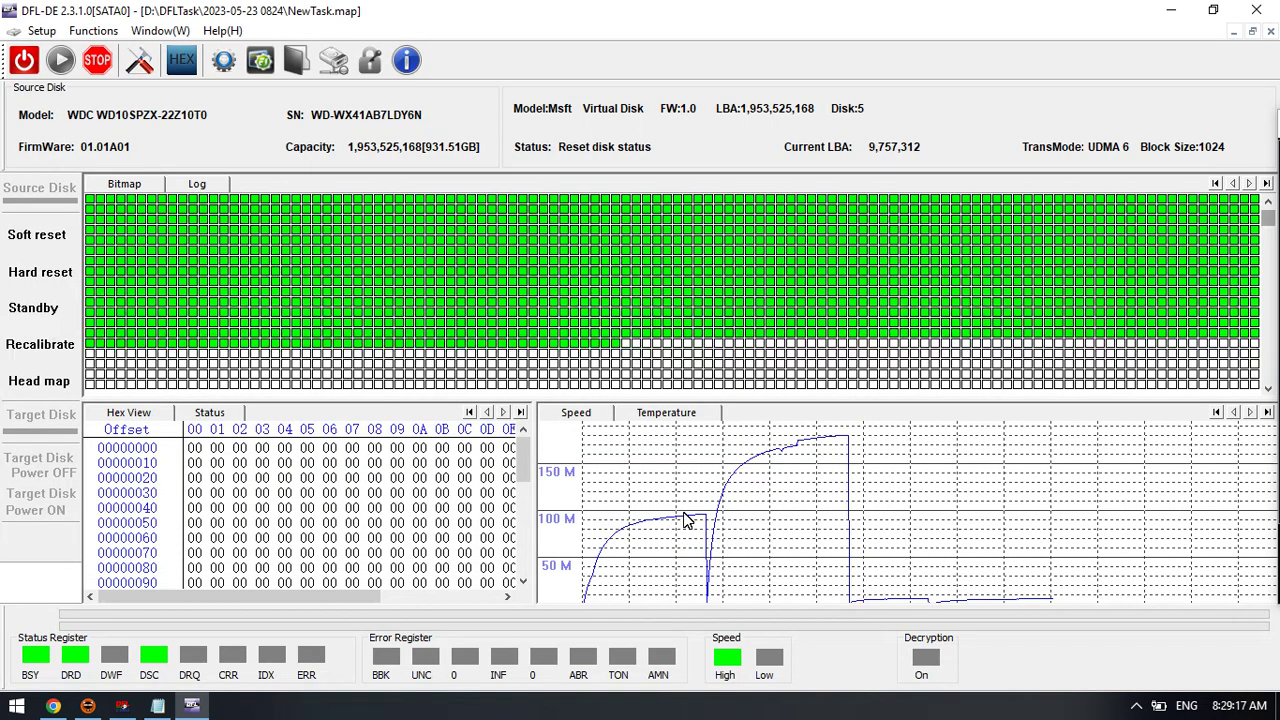
Stop and restart the imaging task, and enlarge the bitmap area slightly
left_click(98, 63)
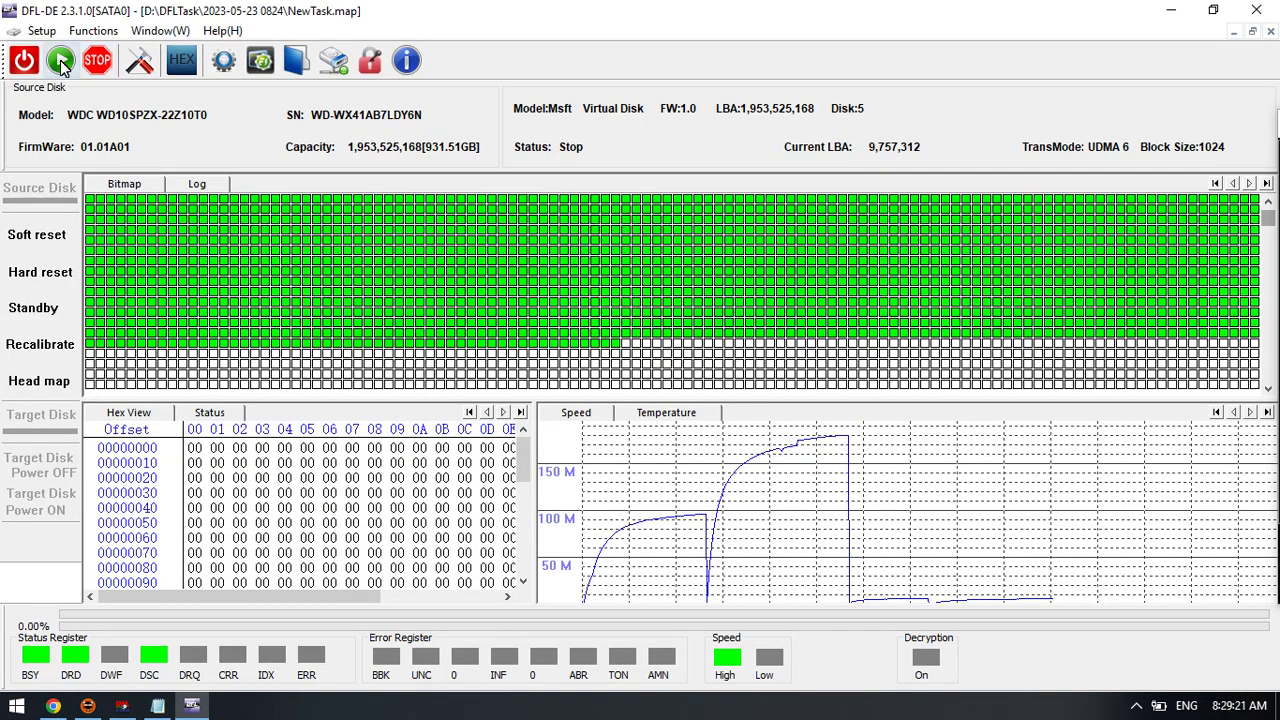
left_click(61, 63)
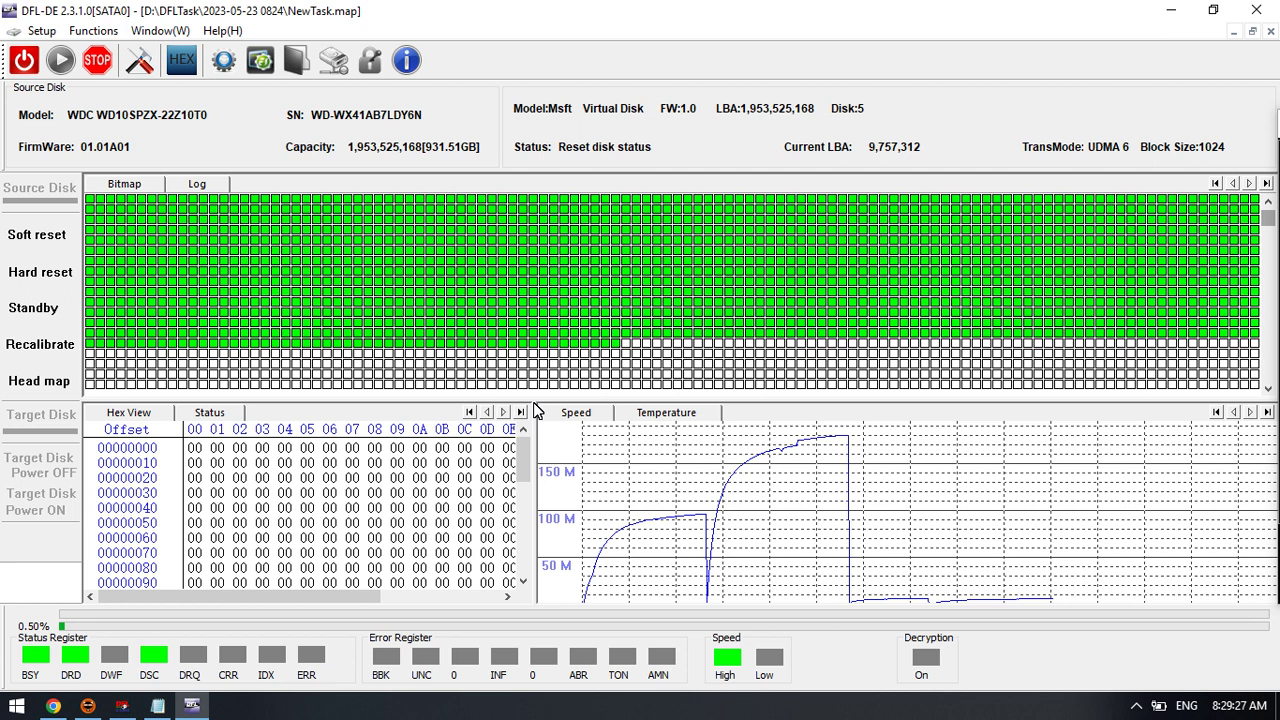
left_click_drag(535, 400, 535, 415)
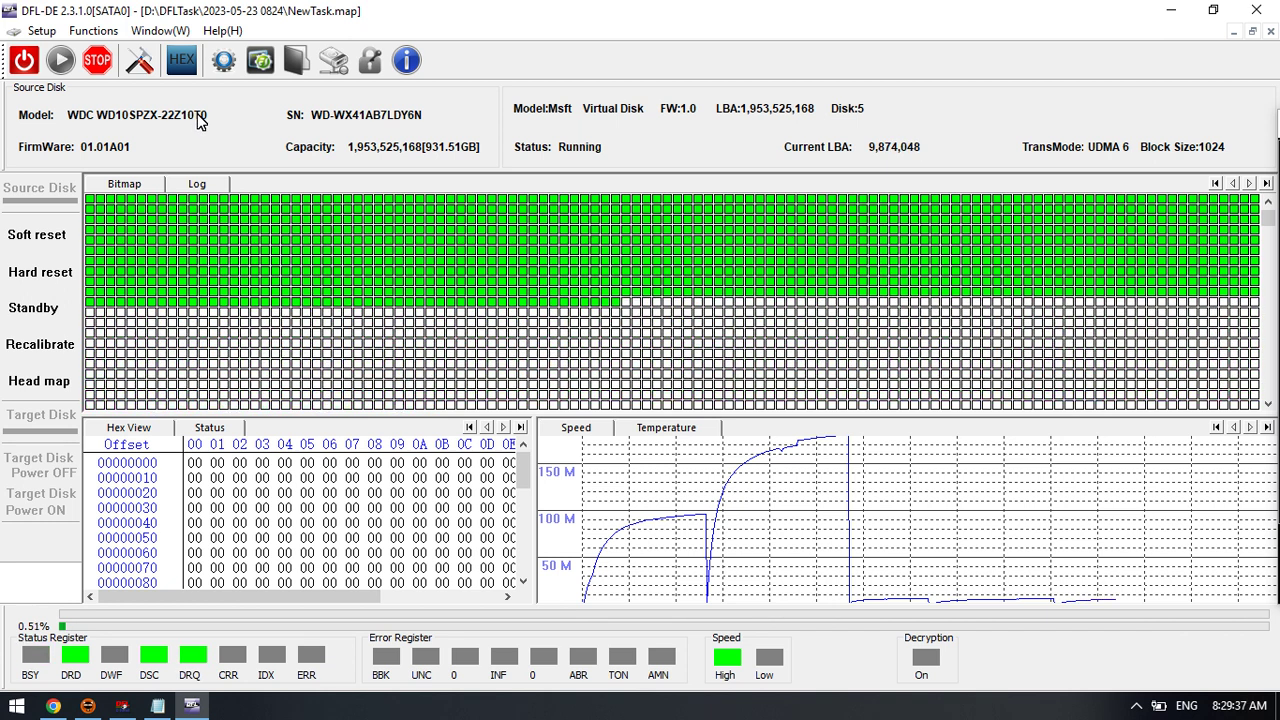
Review the WD and read mode settings of the running imaging task and close them without changes
left_click(223, 60)
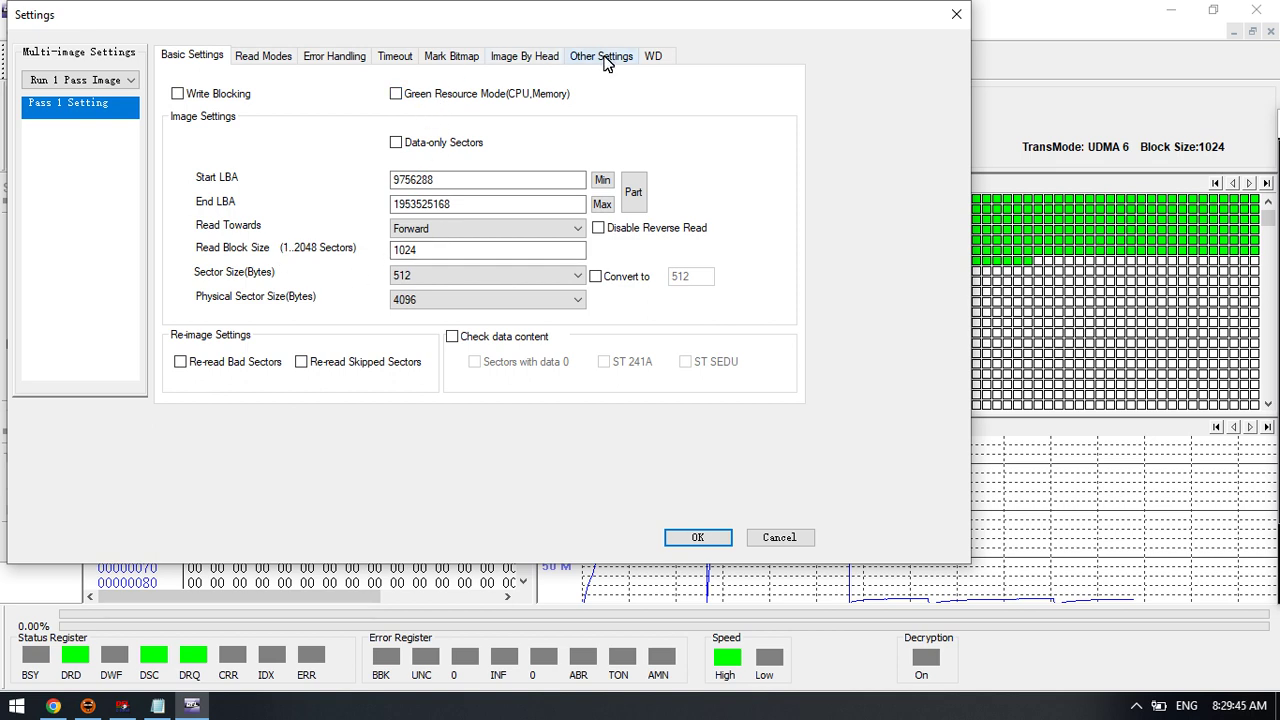
left_click(660, 58)
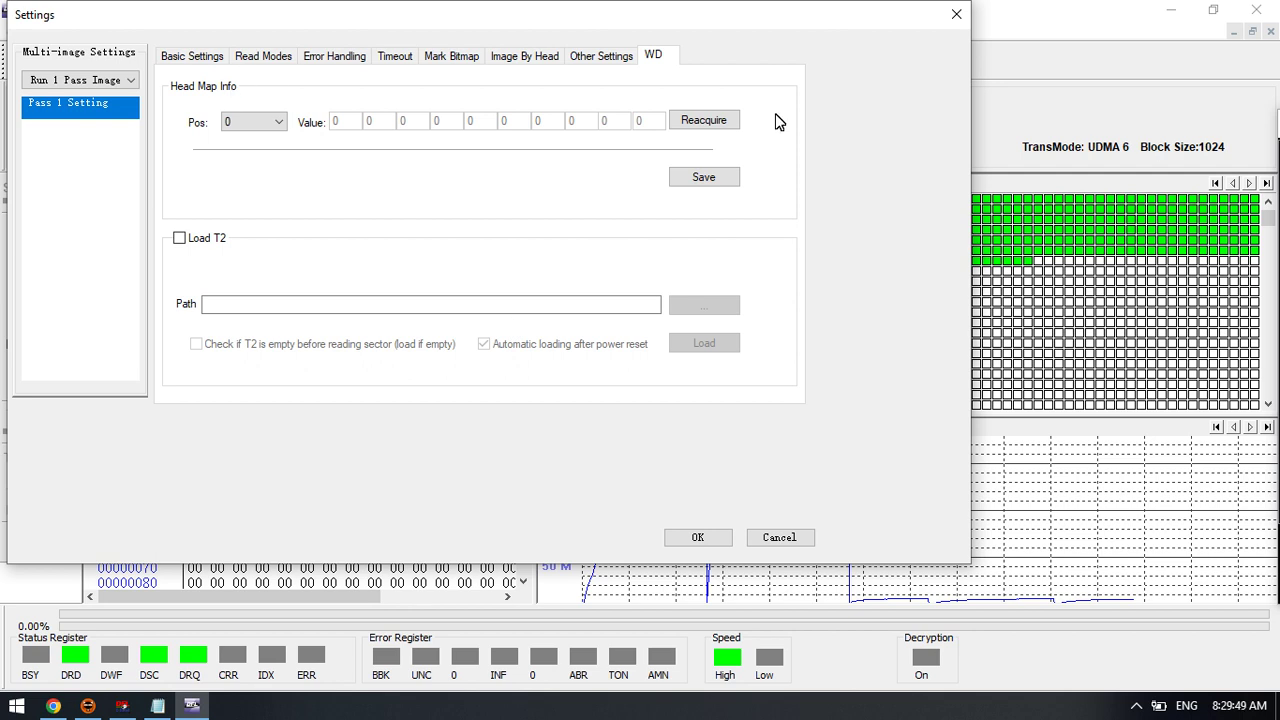
left_click(273, 60)
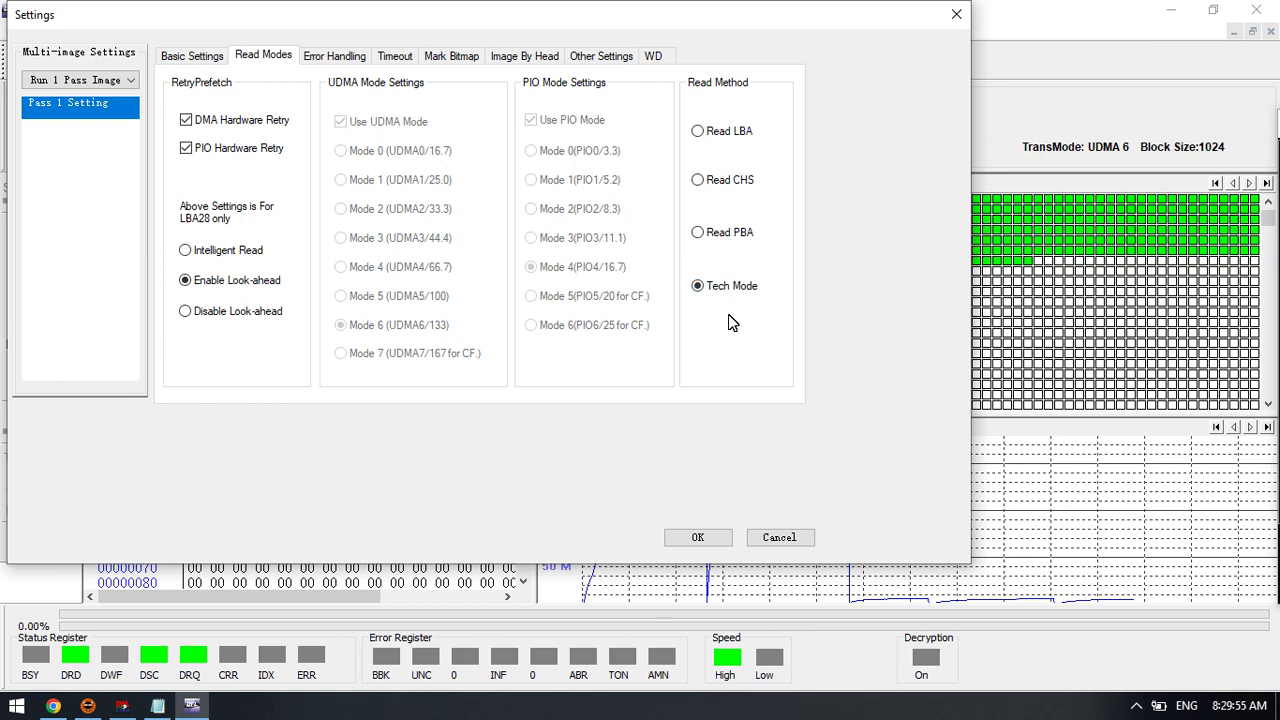
left_click(781, 536)
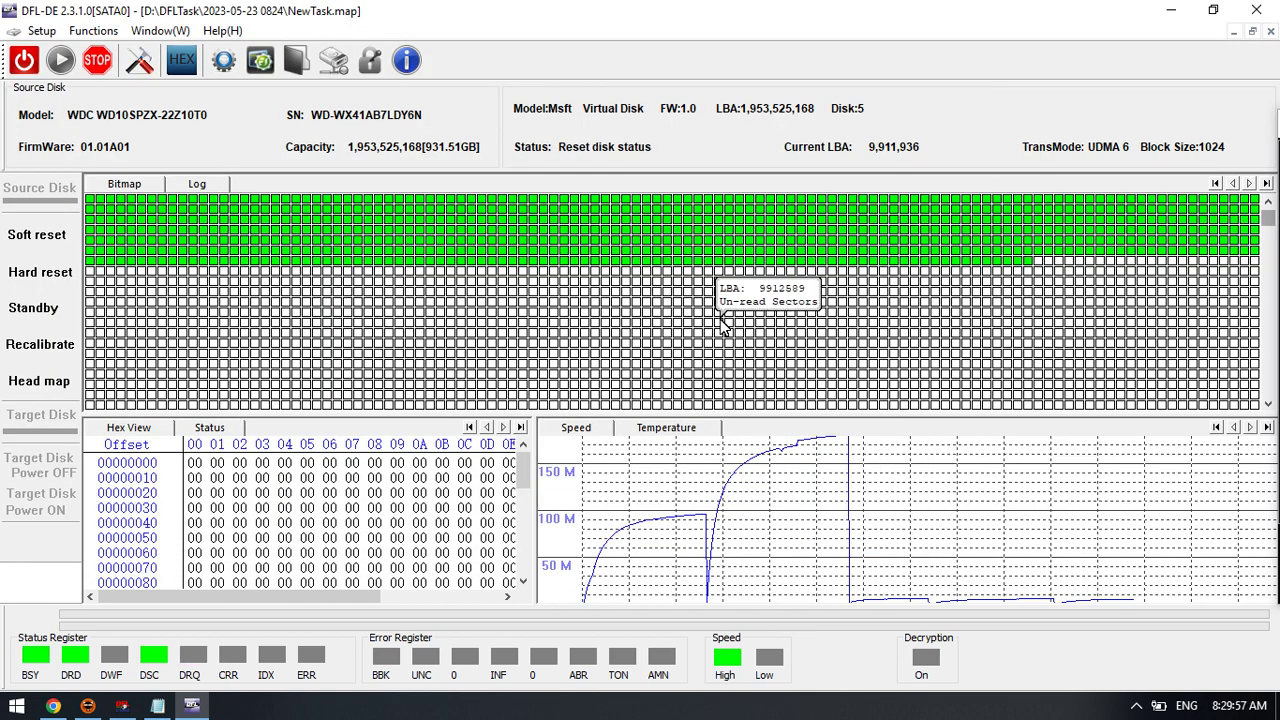